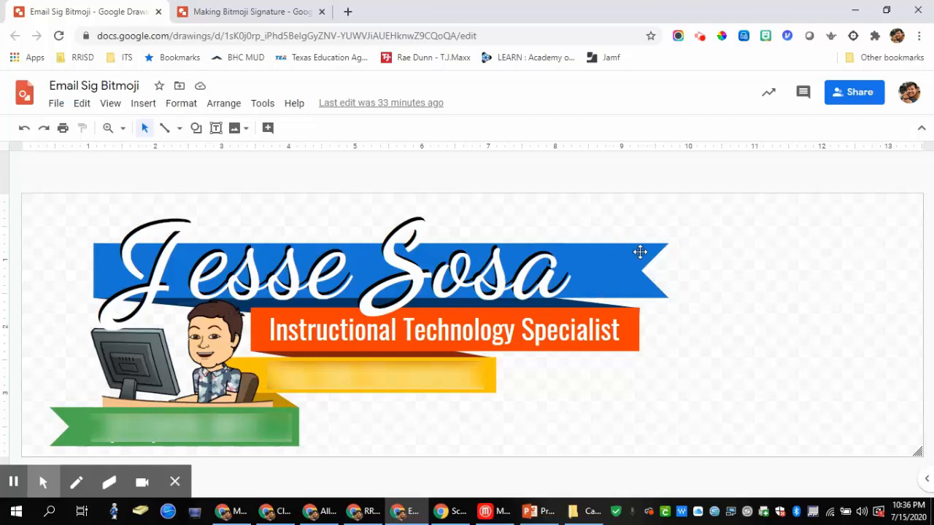
# Step: Browse the arrow shapes and line options, closing both without inserting anything
pyautogui.click(196, 128)
pyautogui.moveTo(228, 179)
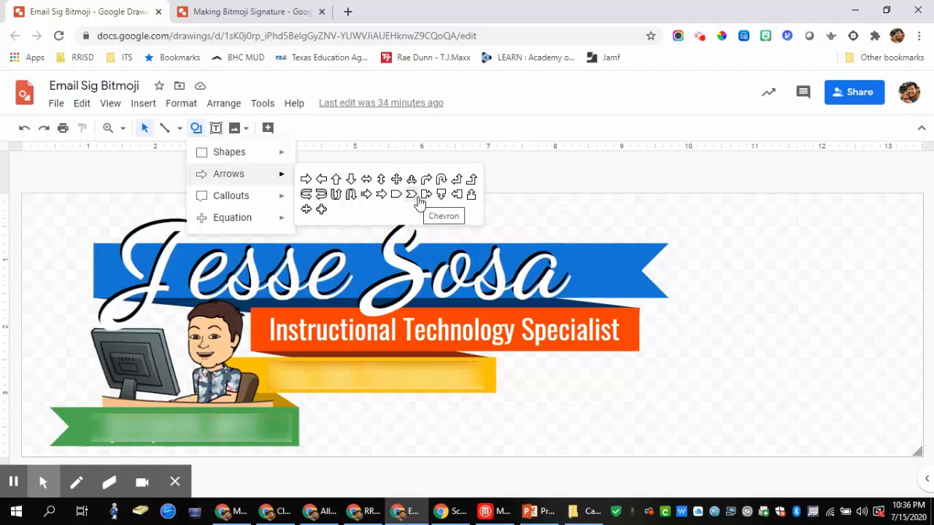
pyautogui.click(720, 271)
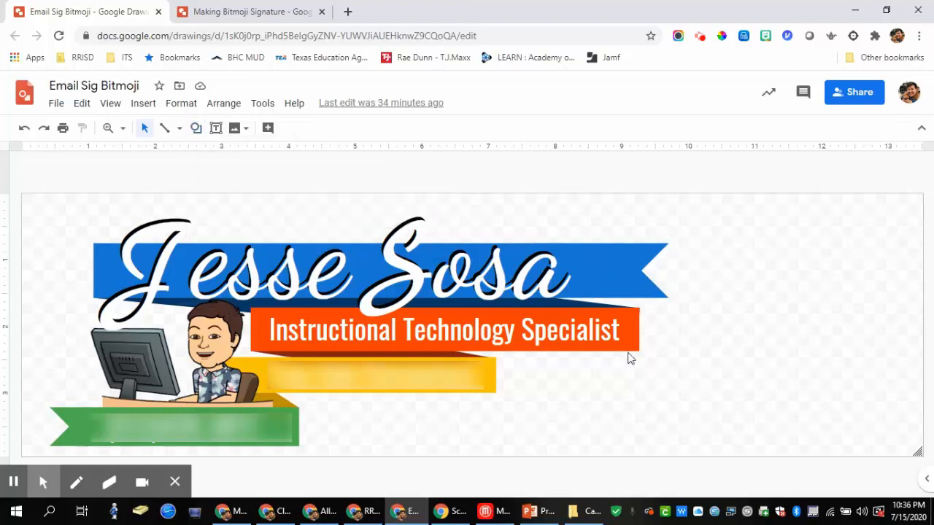
pyautogui.click(179, 129)
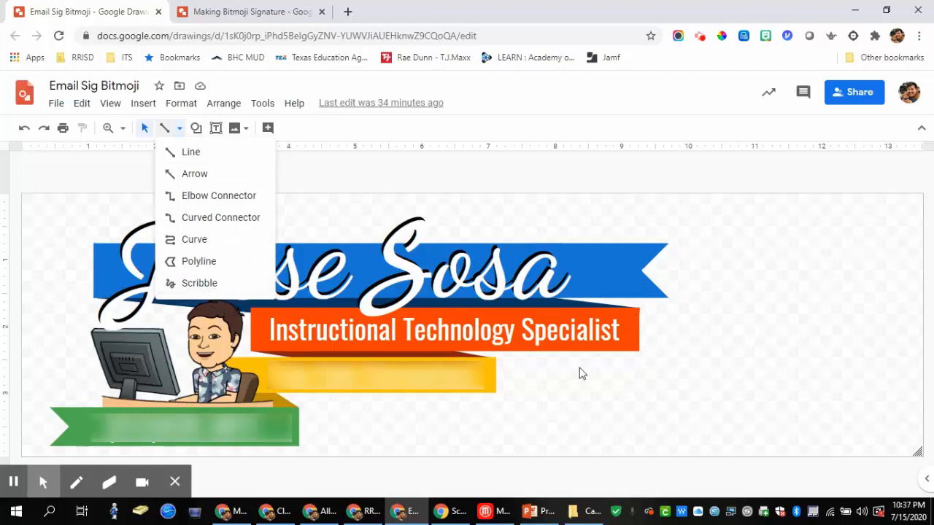
pyautogui.click(791, 322)
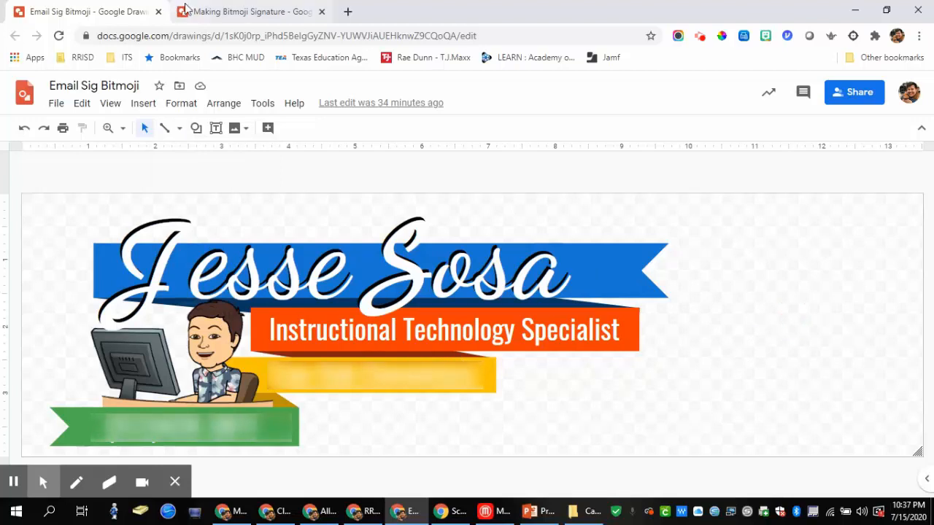
# Step: Drag the book-holding Bitmoji from the Bitmoji extension onto the new signature canvas
pyautogui.click(234, 13)
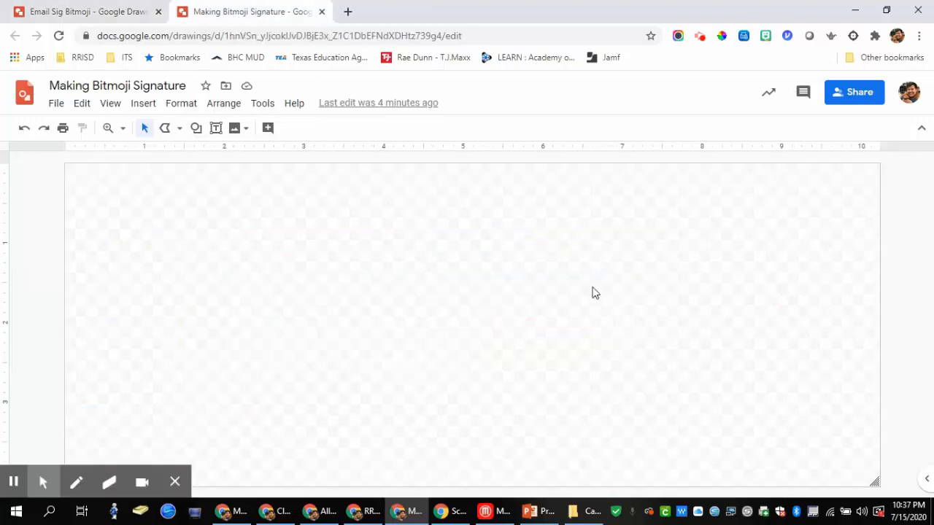
pyautogui.click(766, 37)
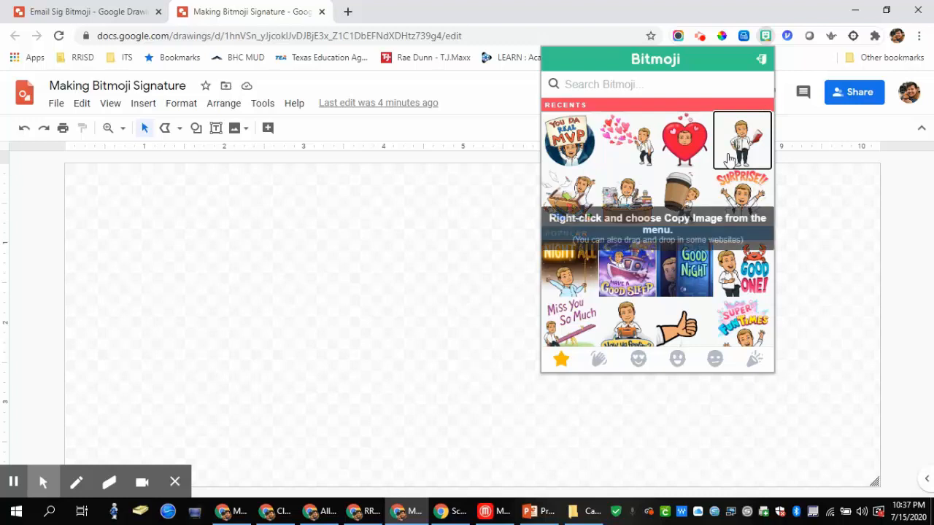
pyautogui.moveTo(739, 145); pyautogui.dragTo(306, 329)
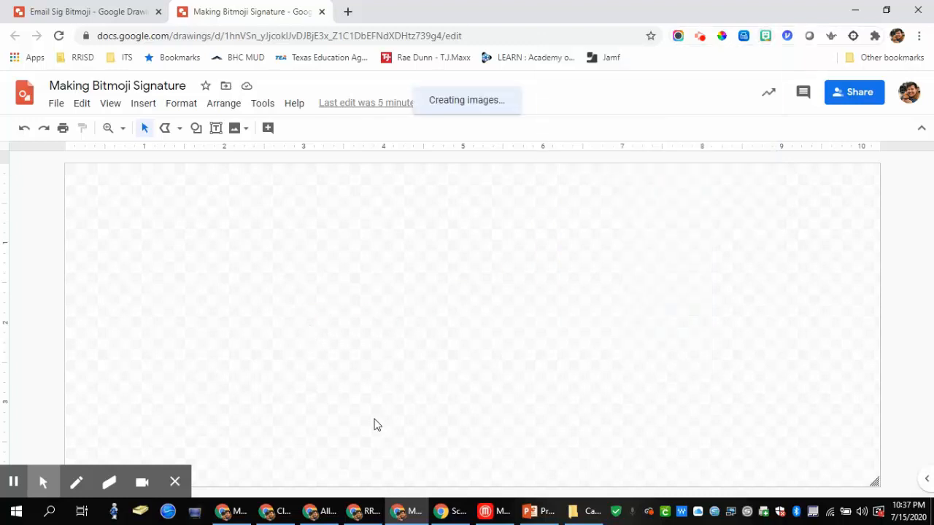
pyautogui.moveTo(456, 450); pyautogui.dragTo(264, 292)
pyautogui.click(118, 13)
# Step: Compare against the example signature, then nudge the Bitmoji onto the canvas centre line
pyautogui.click(241, 13)
pyautogui.click(146, 11)
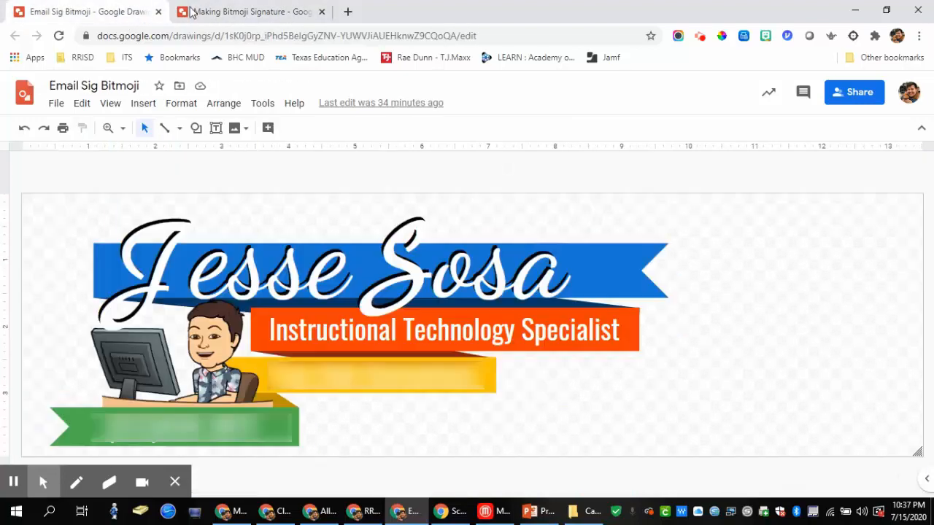
pyautogui.click(264, 10)
pyautogui.click(532, 378)
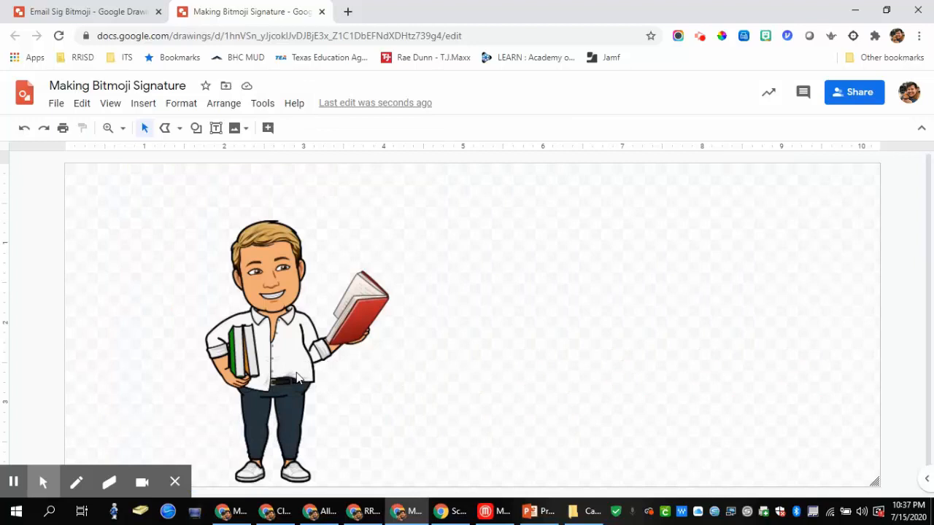
pyautogui.moveTo(296, 378); pyautogui.dragTo(296, 374)
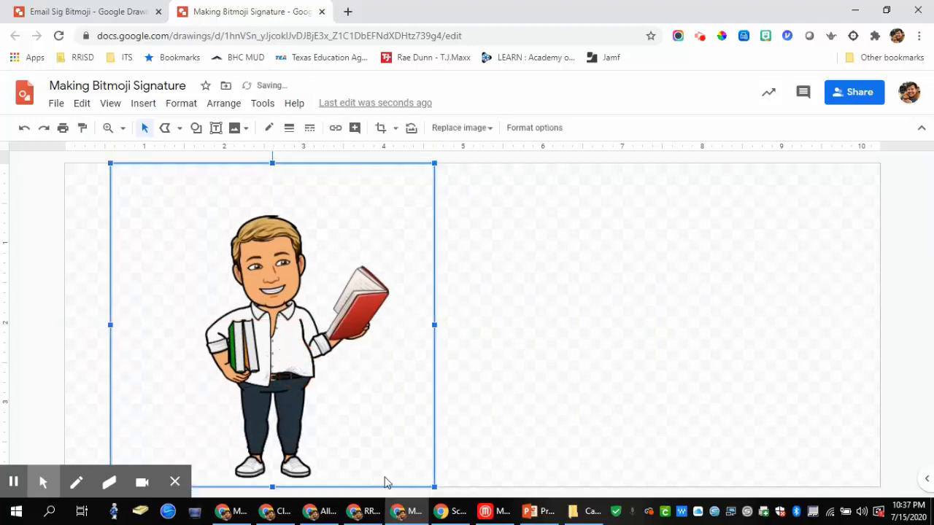
# Step: Draw a wide rectangle bar across the Bitmoji's head and widen it slightly
pyautogui.click(197, 128)
pyautogui.moveTo(212, 159)
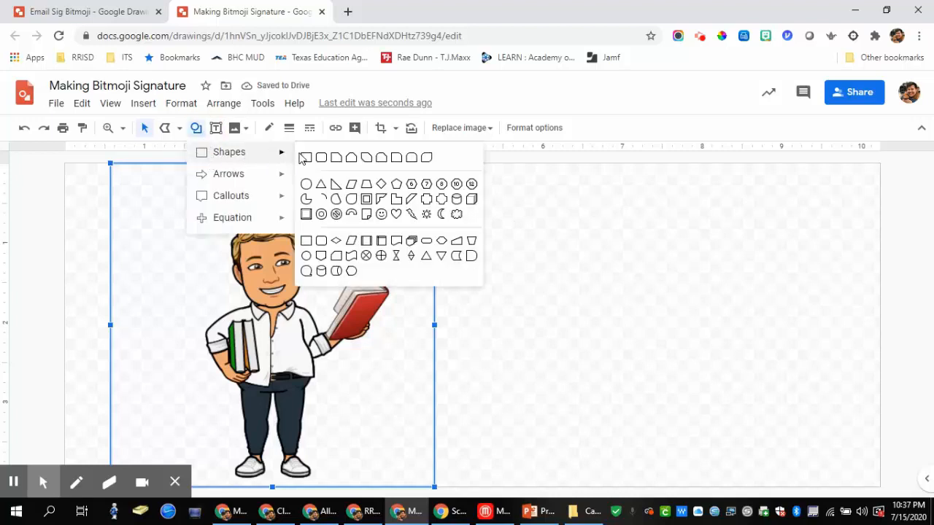
pyautogui.click(306, 157)
pyautogui.moveTo(216, 224); pyautogui.dragTo(615, 264)
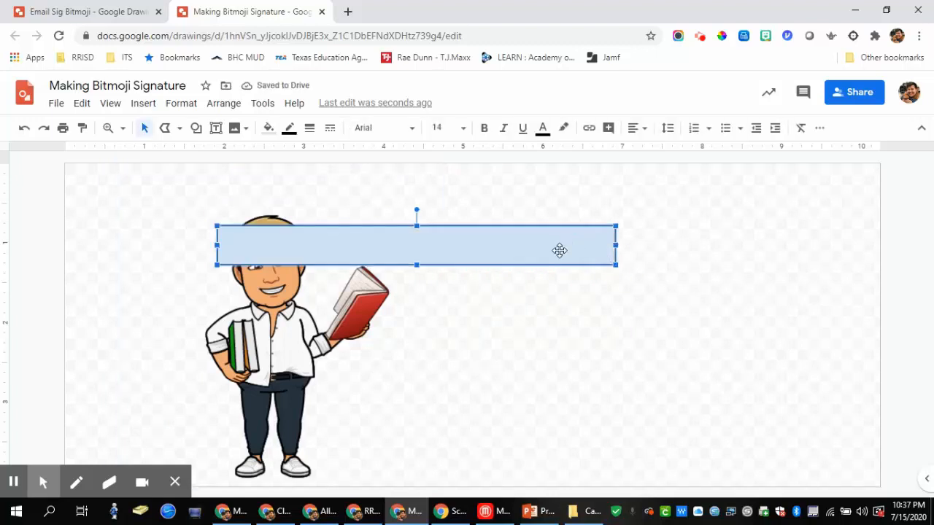
pyautogui.moveTo(559, 251); pyautogui.dragTo(559, 247)
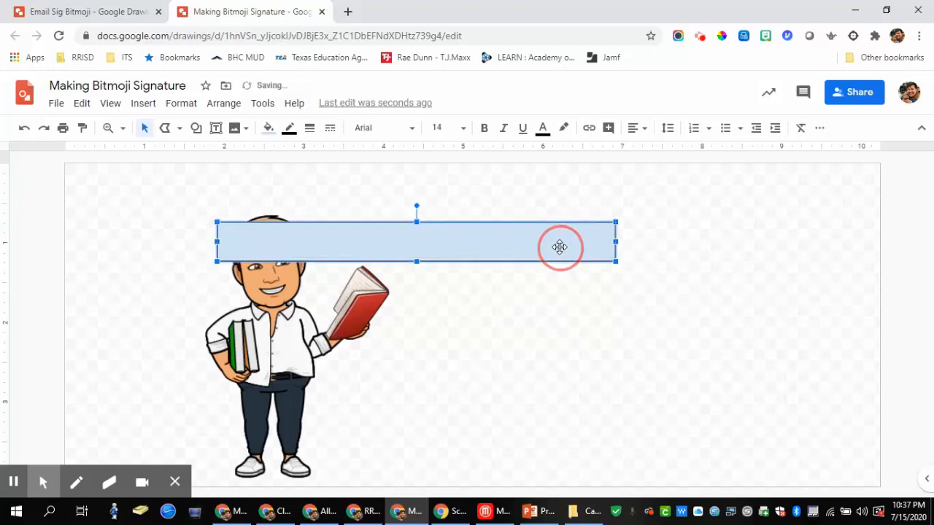
pyautogui.moveTo(617, 241); pyautogui.dragTo(632, 242)
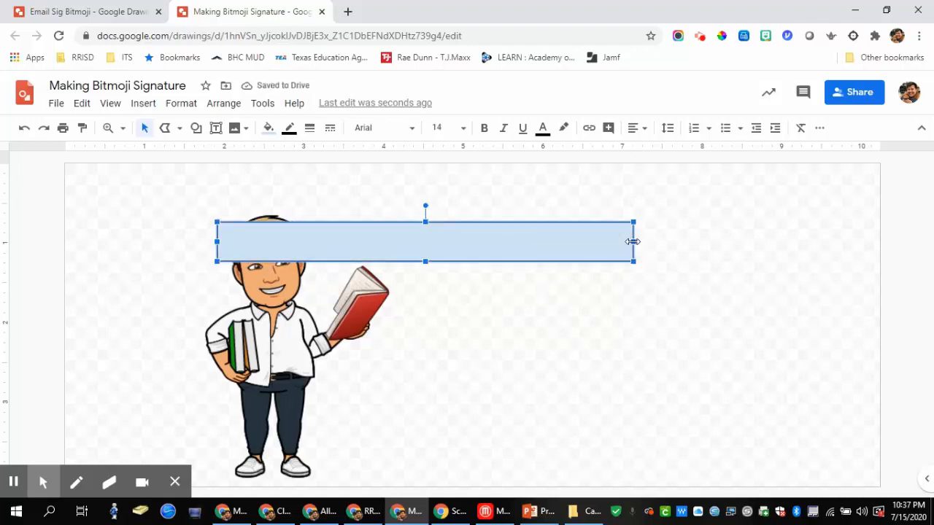
# Step: Duplicate the bar three times, stacking each copy lower down the canvas
pyautogui.hotkey('ctrl', 'd')
pyautogui.moveTo(562, 249); pyautogui.dragTo(646, 299)
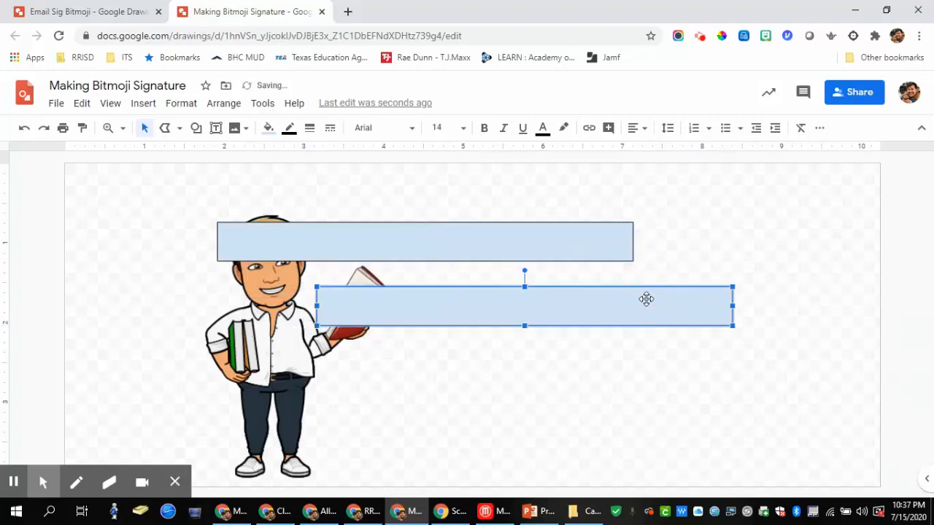
pyautogui.hotkey('ctrl', 'v')
pyautogui.moveTo(571, 288); pyautogui.dragTo(655, 373)
pyautogui.hotkey('ctrl', 'v')
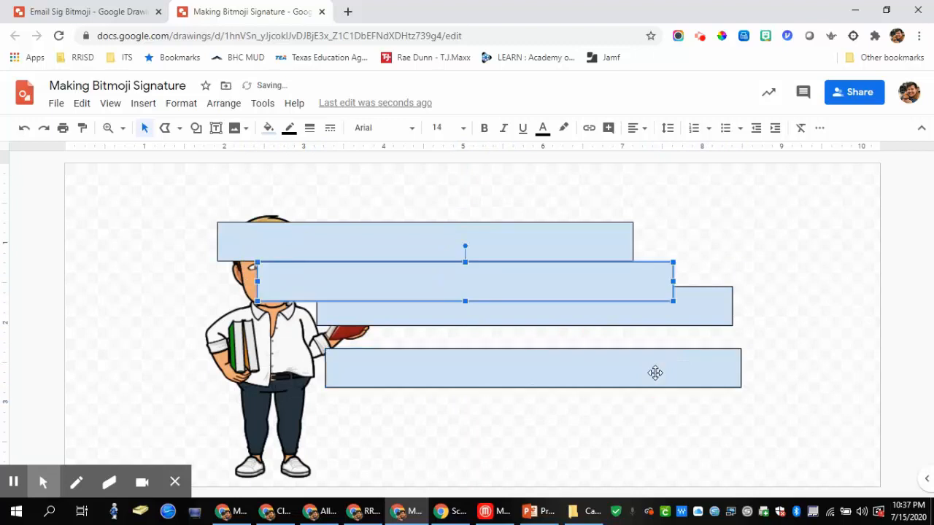
pyautogui.moveTo(625, 296); pyautogui.dragTo(580, 432)
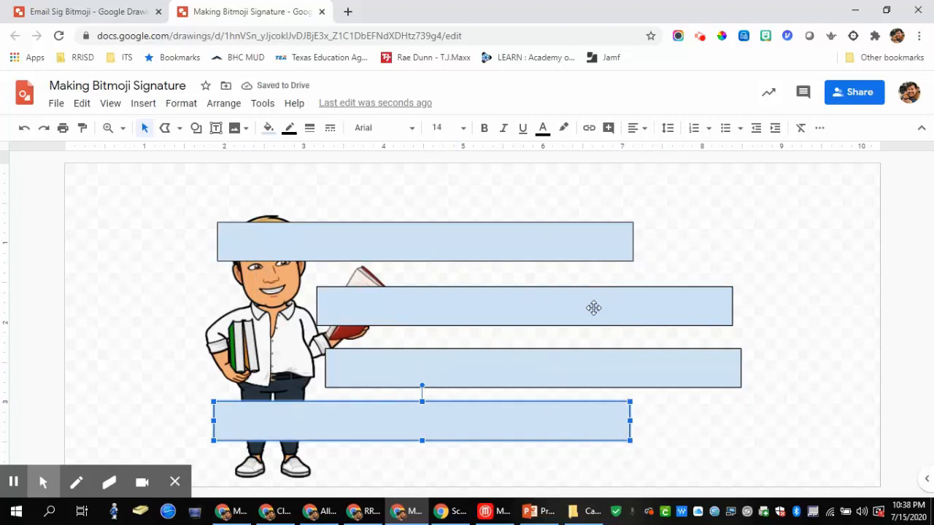
# Step: Stagger the bars: shorten the second, extend the third left, and move the bottom one up
pyautogui.moveTo(418, 315); pyautogui.dragTo(423, 306)
pyautogui.moveTo(471, 371); pyautogui.dragTo(470, 365)
pyautogui.moveTo(480, 410); pyautogui.dragTo(471, 408)
pyautogui.click(739, 306)
pyautogui.moveTo(741, 298); pyautogui.dragTo(687, 301)
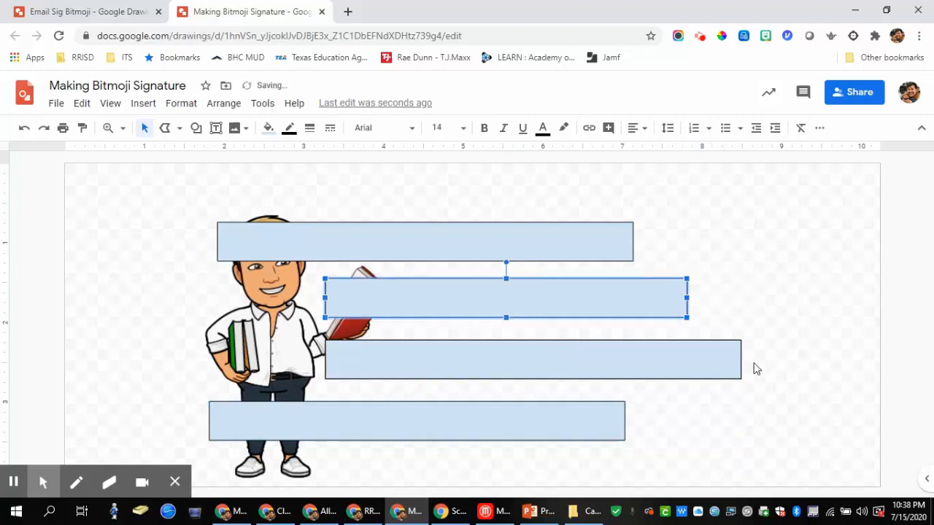
pyautogui.click(387, 369)
pyautogui.moveTo(328, 360); pyautogui.dragTo(287, 359)
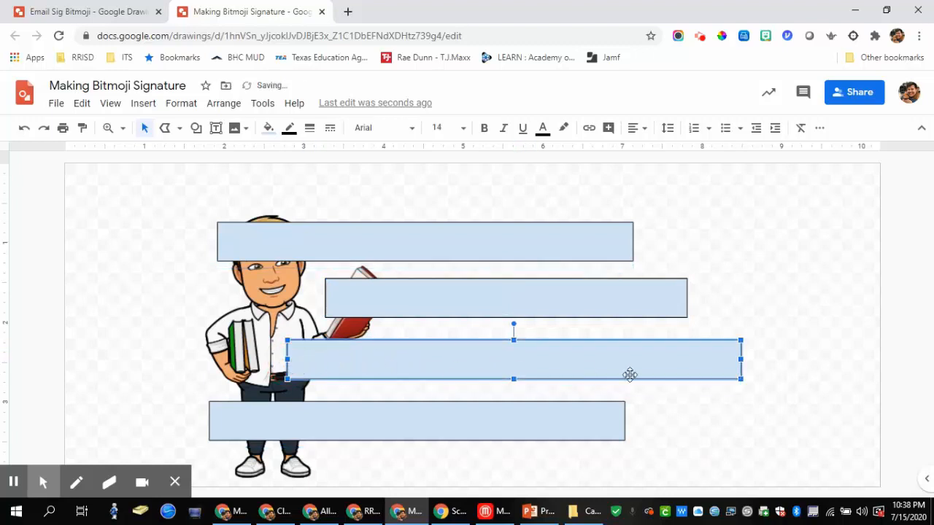
pyautogui.click(736, 412)
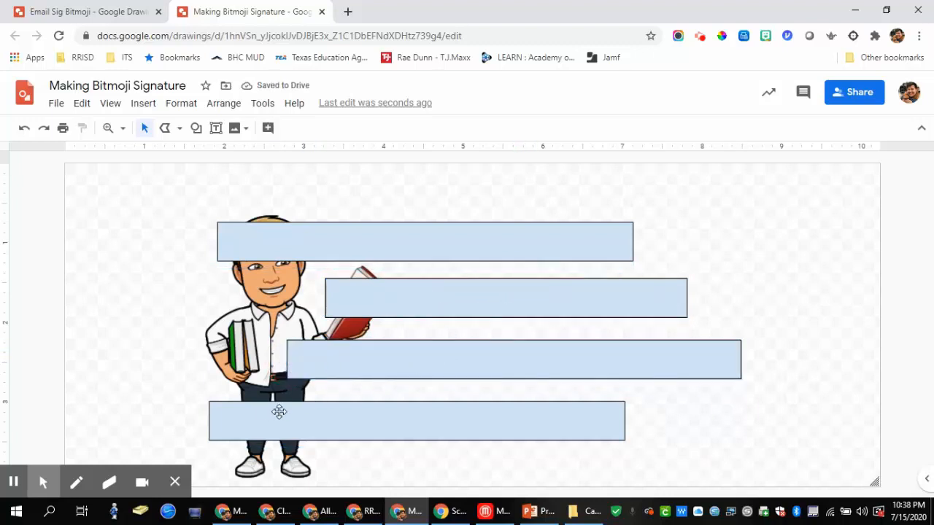
pyautogui.moveTo(264, 416); pyautogui.dragTo(203, 407)
pyautogui.click(703, 246)
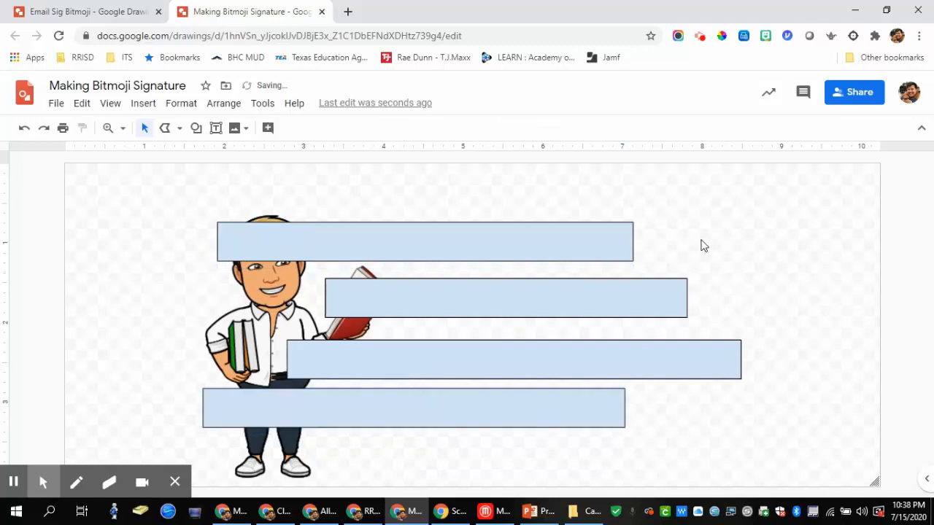
# Step: Select the top three bars and send them behind the Bitmoji
pyautogui.click(592, 249)
pyautogui.click(655, 301)
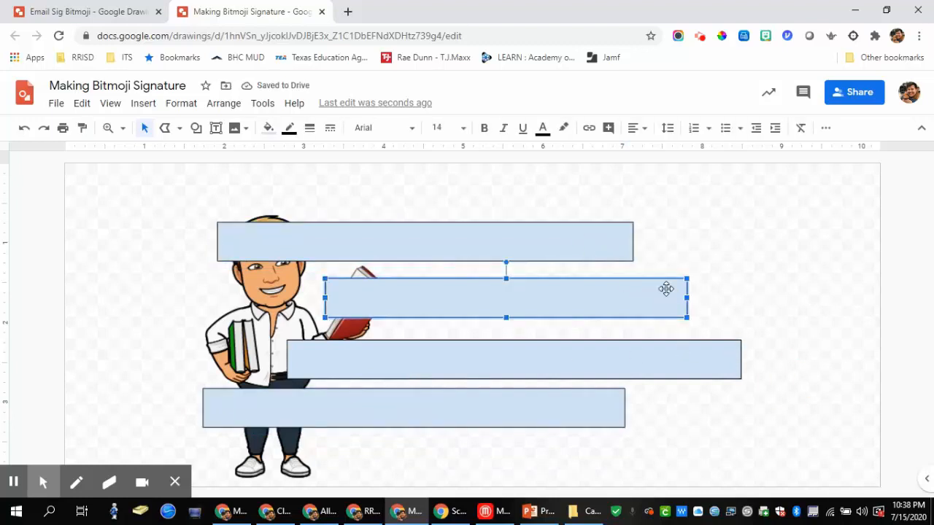
pyautogui.moveTo(690, 205); pyautogui.dragTo(610, 351)
pyautogui.hotkey('ctrl', 'shift', 'Down')
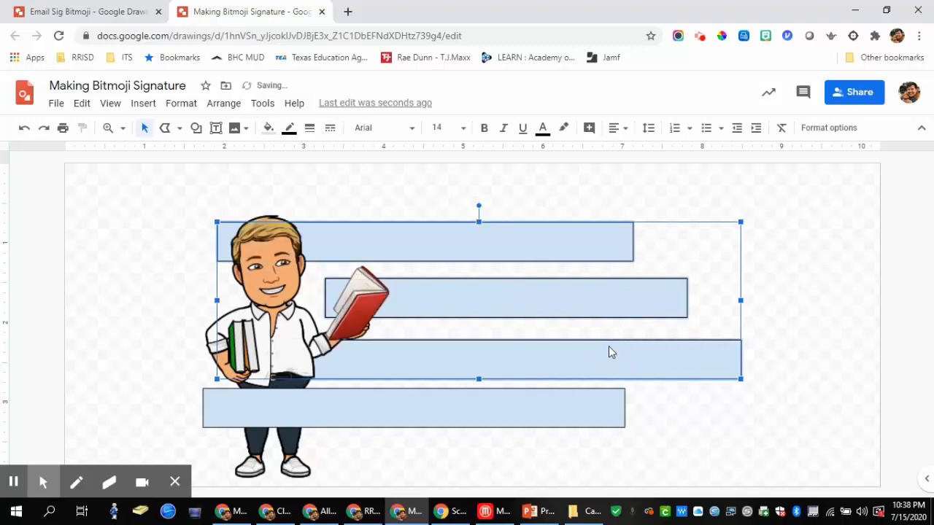
pyautogui.click(820, 281)
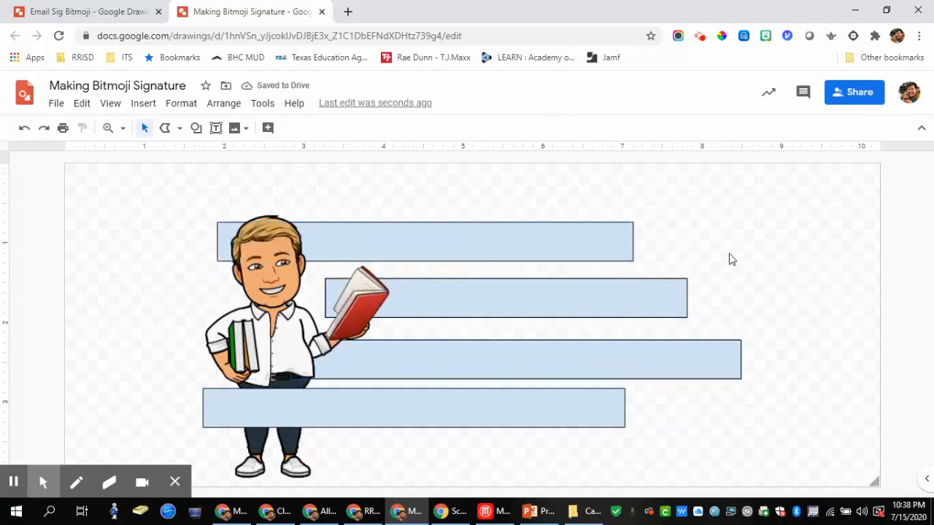
# Step: Draw a chevron at the top bar's left end and send it behind the bar
pyautogui.click(195, 128)
pyautogui.moveTo(226, 183)
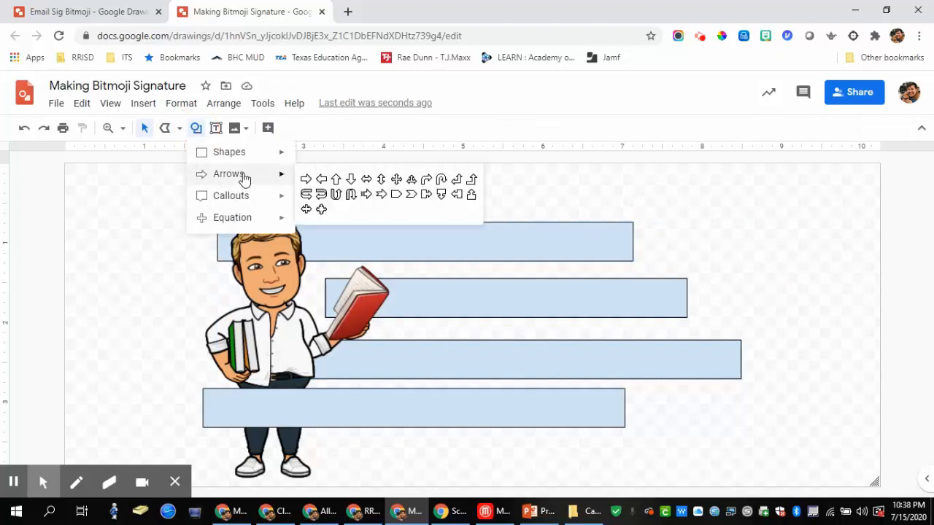
pyautogui.click(417, 198)
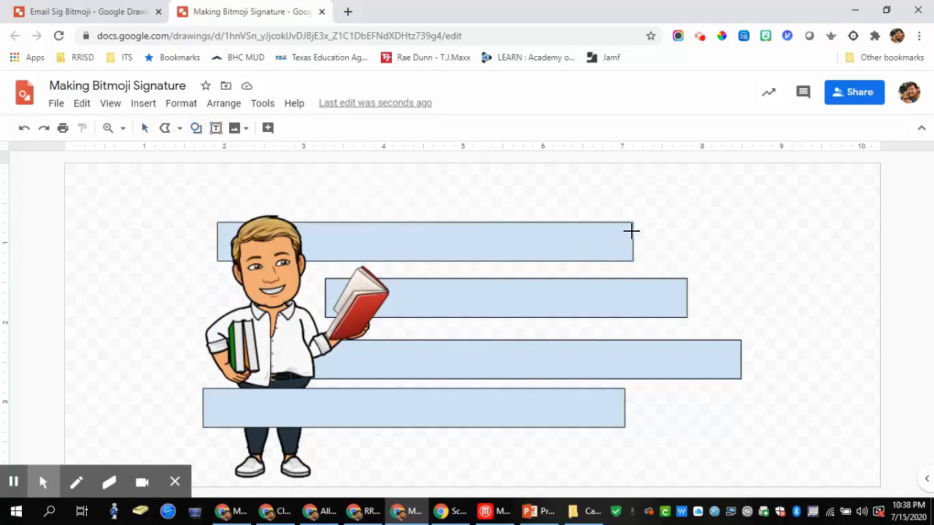
pyautogui.moveTo(155, 216); pyautogui.dragTo(209, 250)
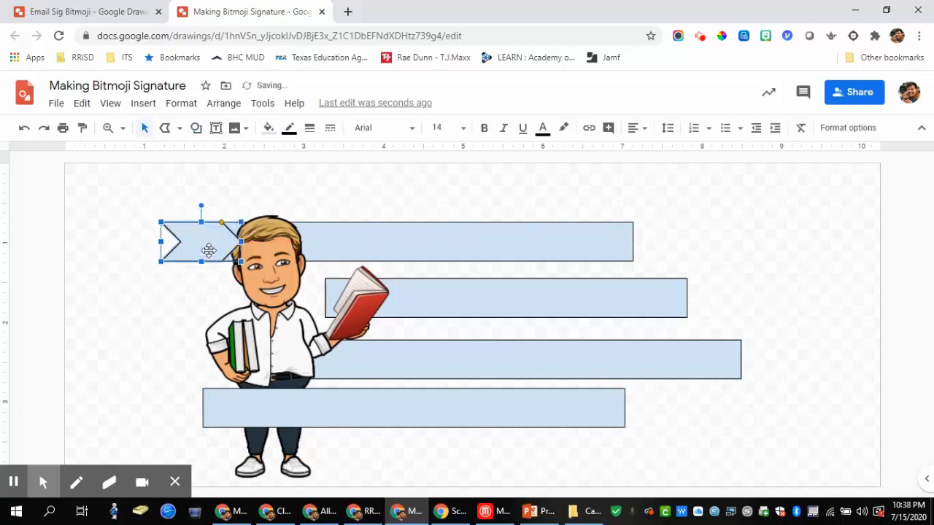
pyautogui.hotkey('ctrl', 'shift', 'Down')
# Step: Group the top bar with its chevron tail and nudge the banner up slightly
pyautogui.click(354, 234)
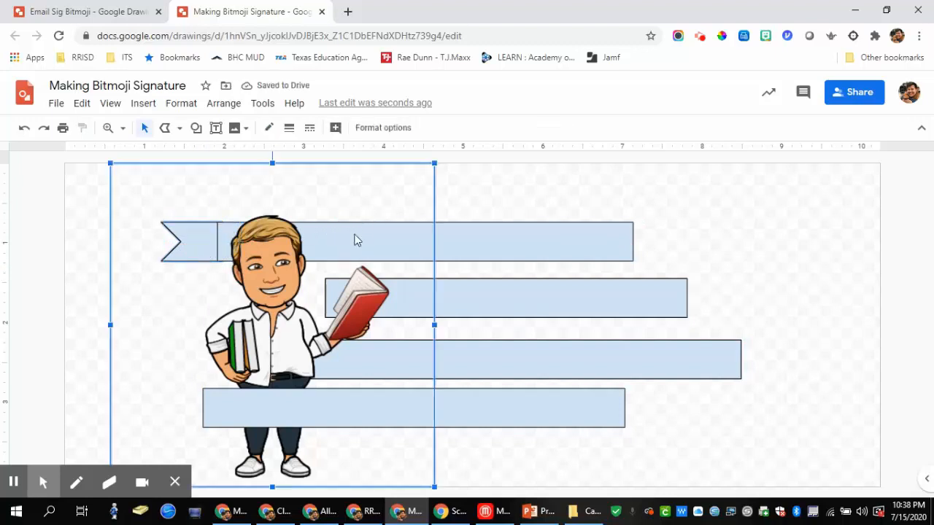
pyautogui.click(357, 241)
pyautogui.click(474, 241)
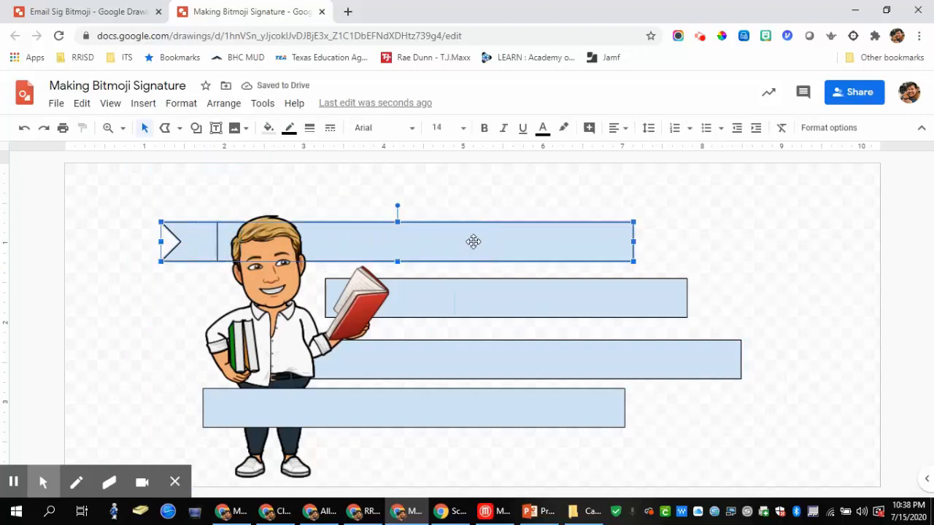
pyautogui.rightClick(474, 245)
pyautogui.click(518, 416)
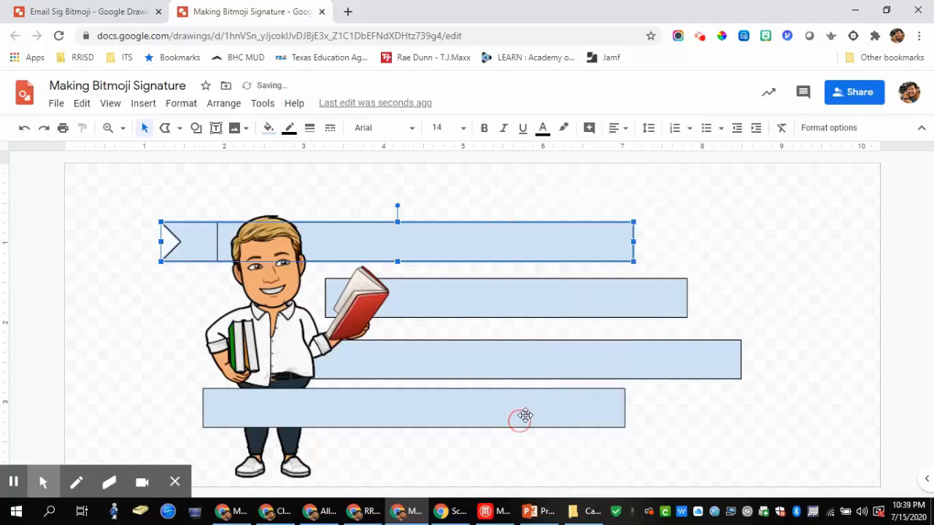
pyautogui.click(693, 253)
pyautogui.click(519, 259)
pyautogui.moveTo(519, 257); pyautogui.dragTo(516, 250)
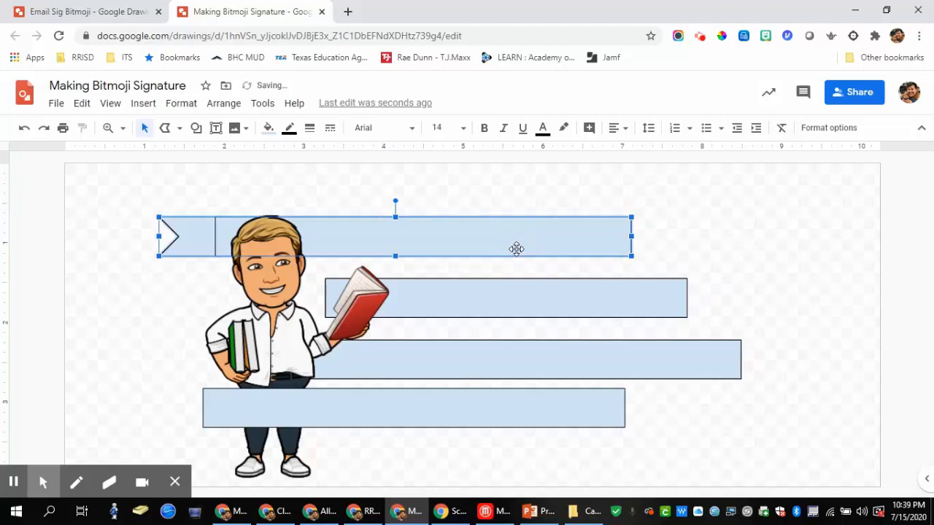
pyautogui.click(516, 249)
pyautogui.click(701, 261)
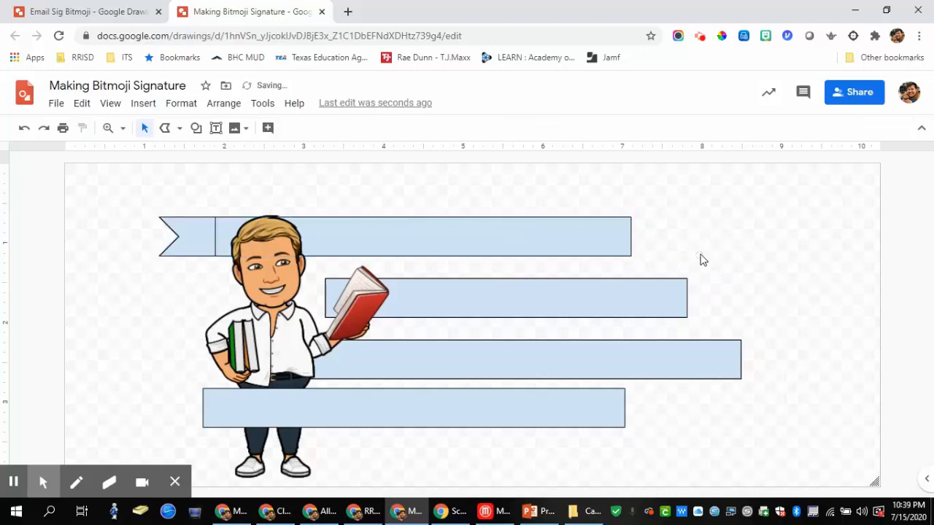
pyautogui.click(445, 419)
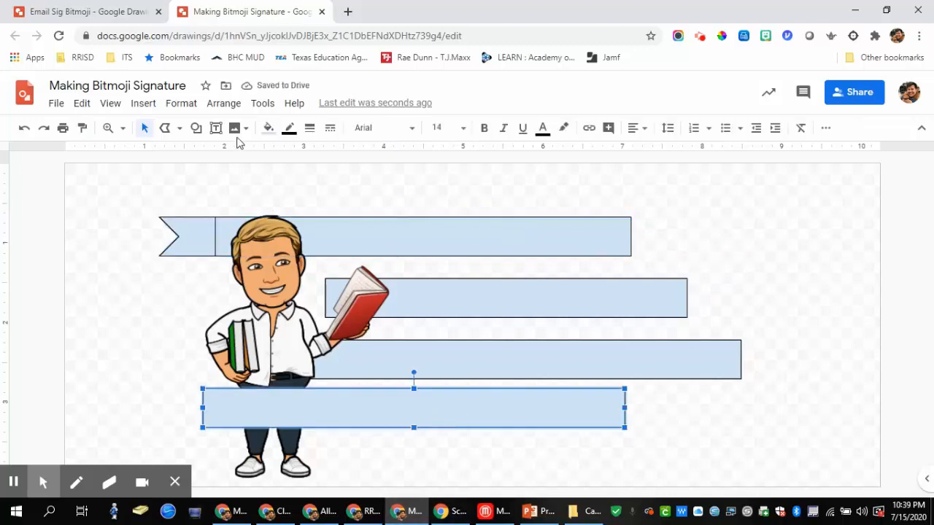
# Step: Draw a chevron, flip it horizontally, and place it on the bottom bar's right end
pyautogui.click(197, 128)
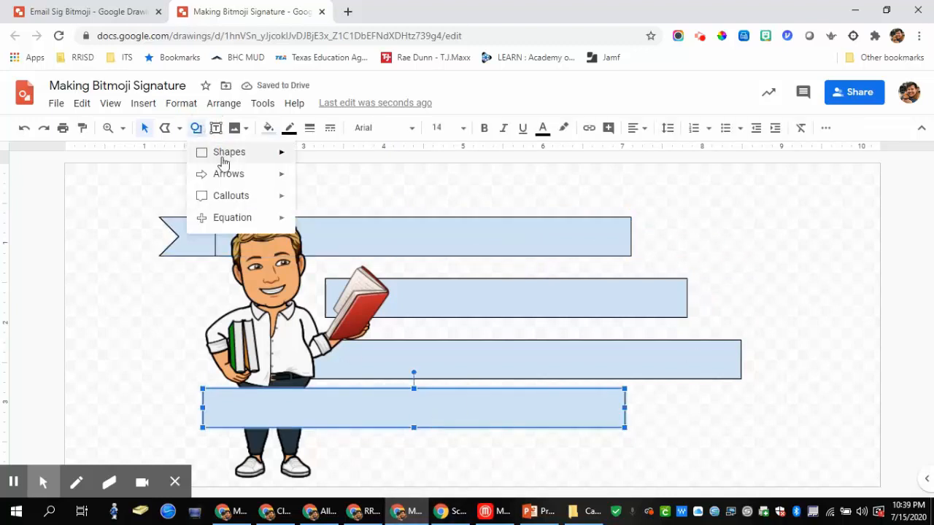
pyautogui.click(736, 227)
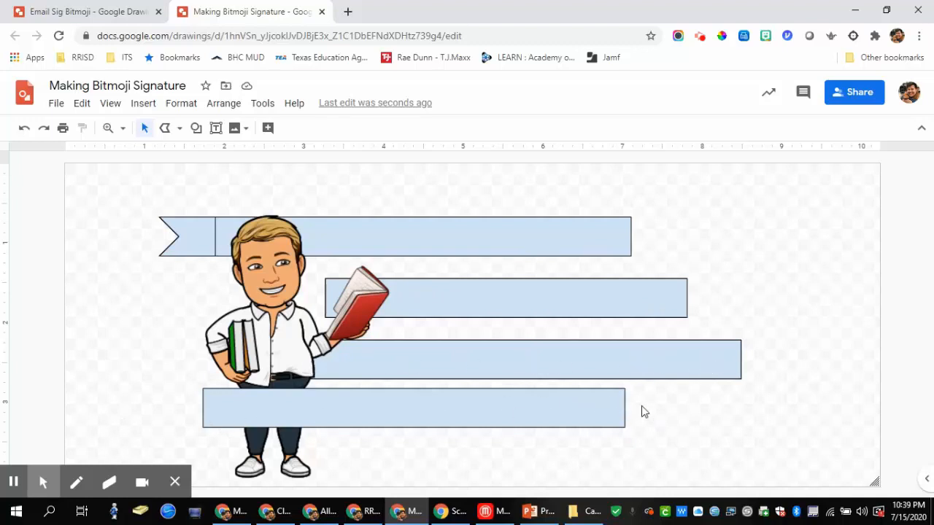
pyautogui.click(195, 128)
pyautogui.moveTo(277, 178)
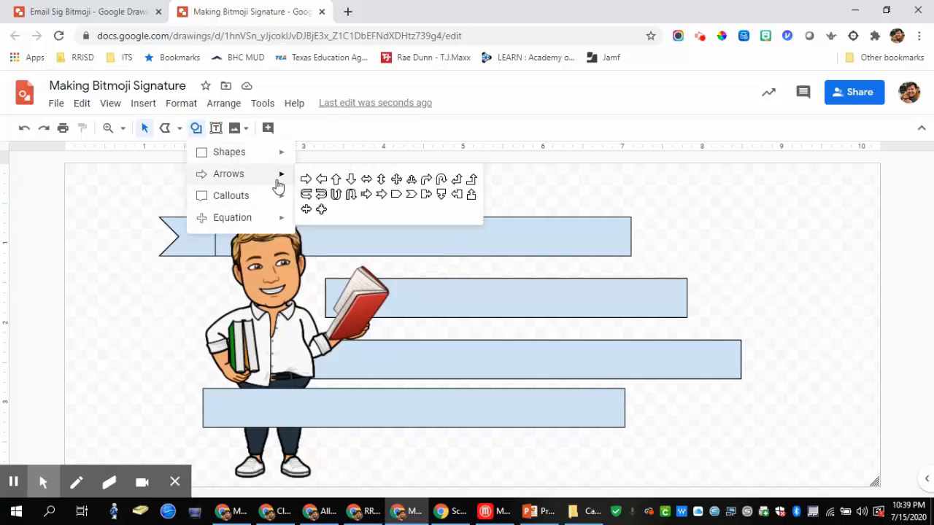
pyautogui.click(406, 197)
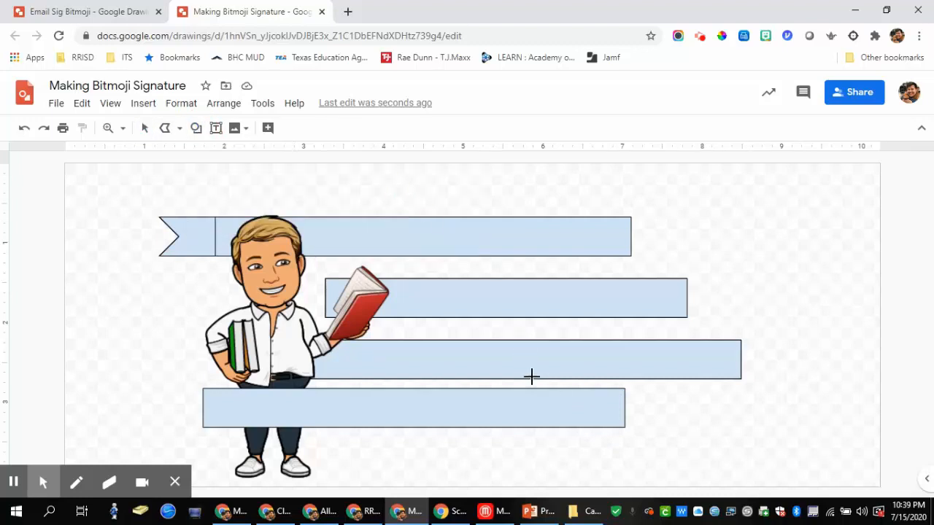
pyautogui.moveTo(610, 404); pyautogui.dragTo(681, 443)
pyautogui.rightClick(664, 429)
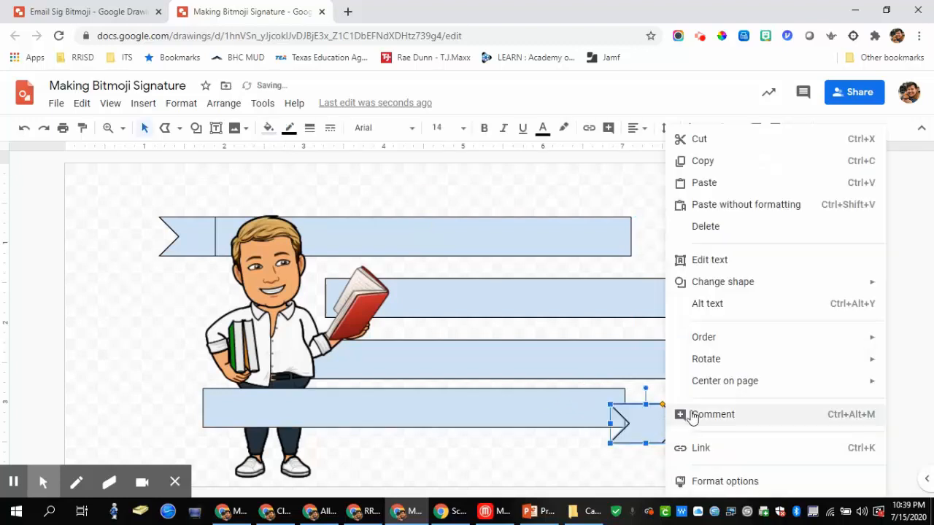
pyautogui.moveTo(705, 362)
pyautogui.click(595, 410)
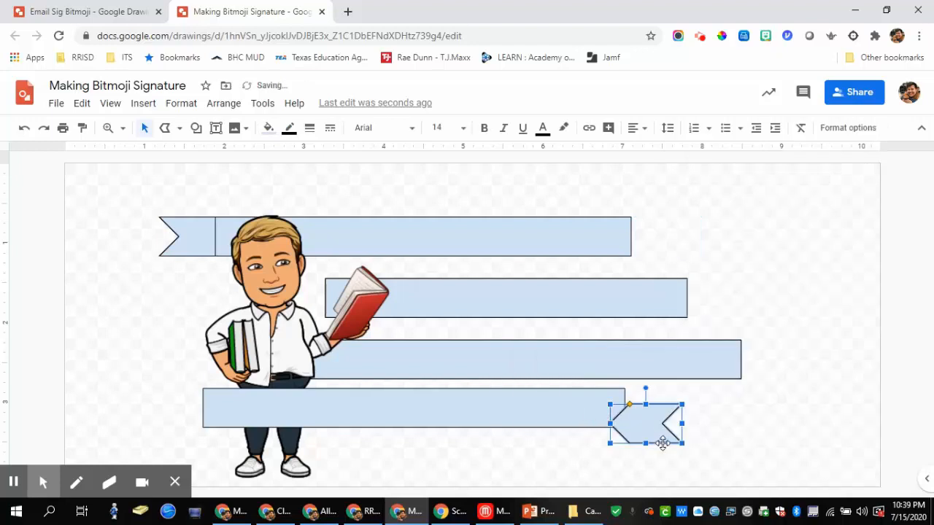
pyautogui.moveTo(654, 431); pyautogui.dragTo(641, 415)
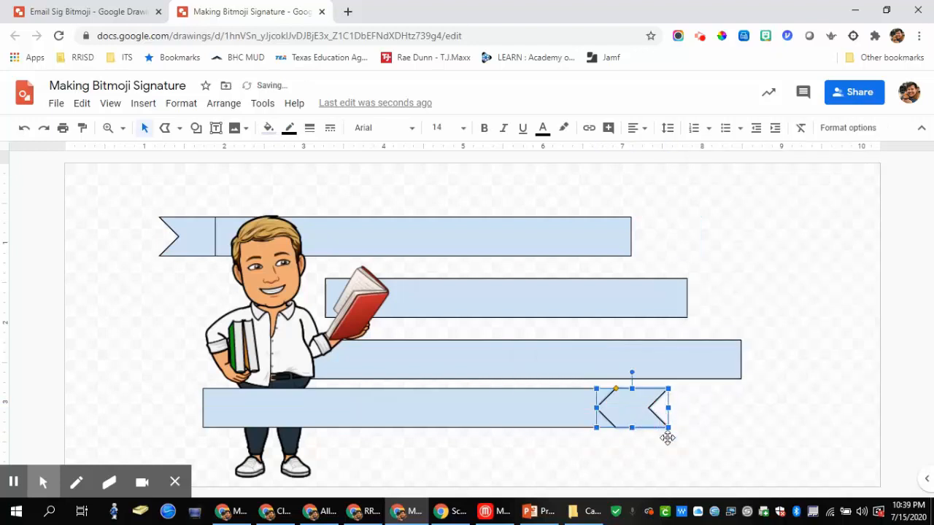
# Step: Group the bottom bar with its flipped tail, then select all four banners
pyautogui.click(744, 457)
pyautogui.click(630, 409)
pyautogui.click(559, 419)
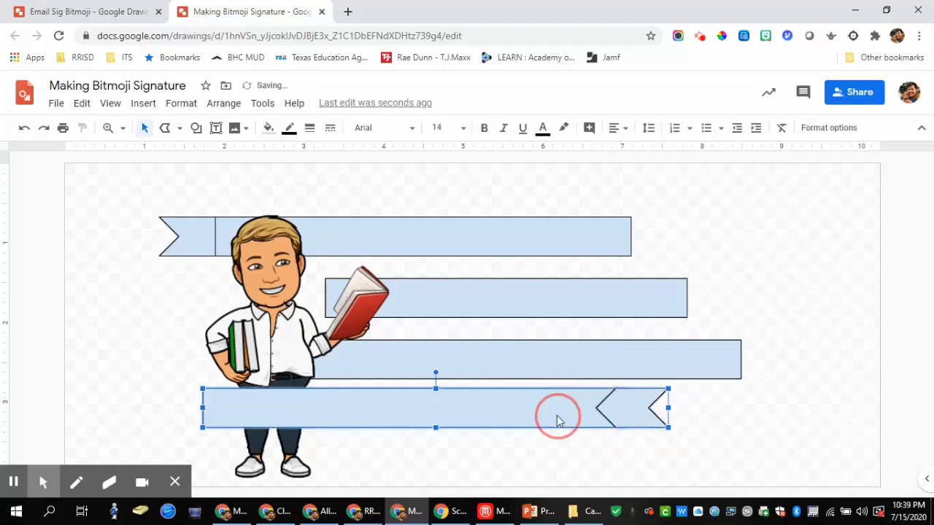
pyautogui.rightClick(557, 421)
pyautogui.click(576, 413)
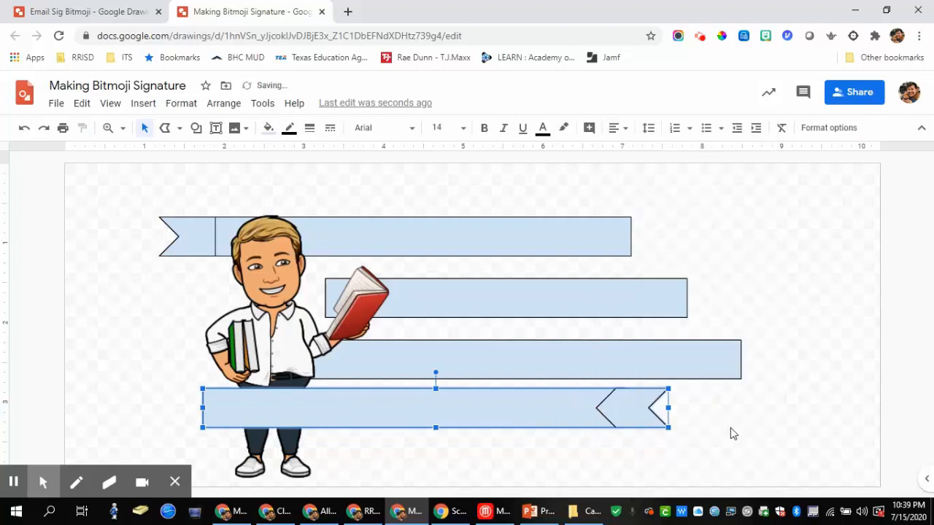
pyautogui.click(751, 446)
pyautogui.moveTo(752, 464); pyautogui.dragTo(548, 238)
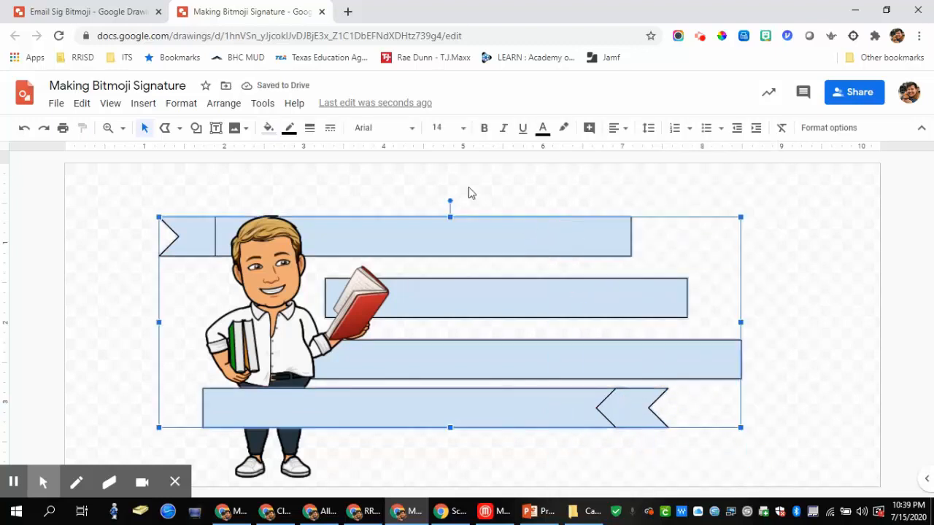
# Step: Make the banner outlines transparent and fill all four banners teal
pyautogui.click(289, 130)
pyautogui.click(306, 153)
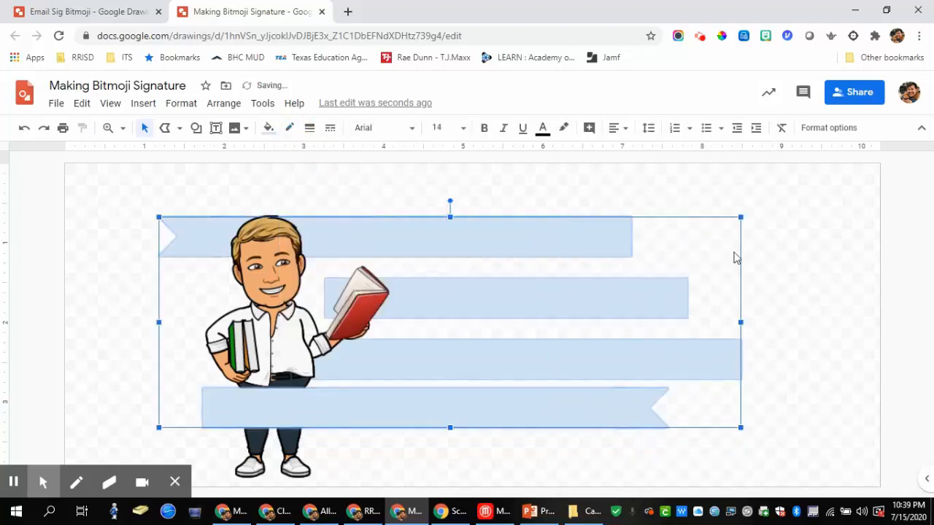
pyautogui.click(785, 259)
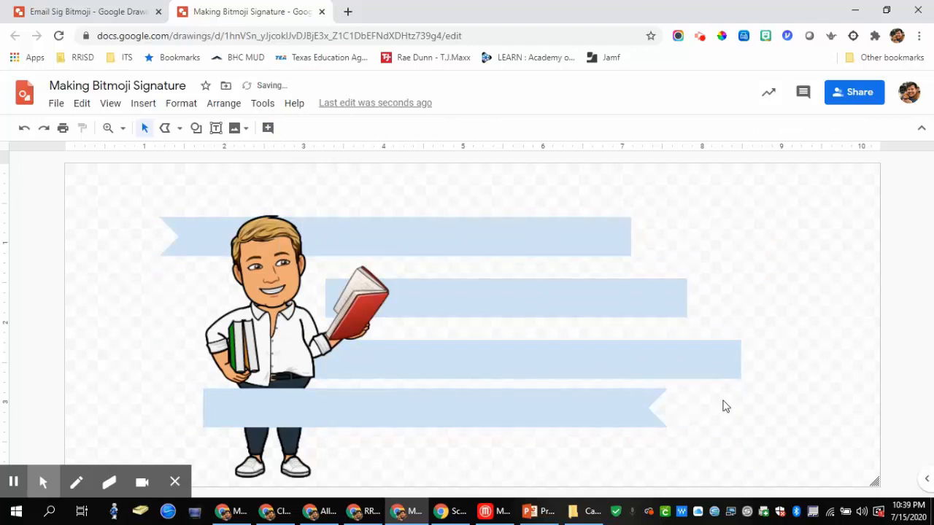
pyautogui.moveTo(662, 430); pyautogui.dragTo(513, 219)
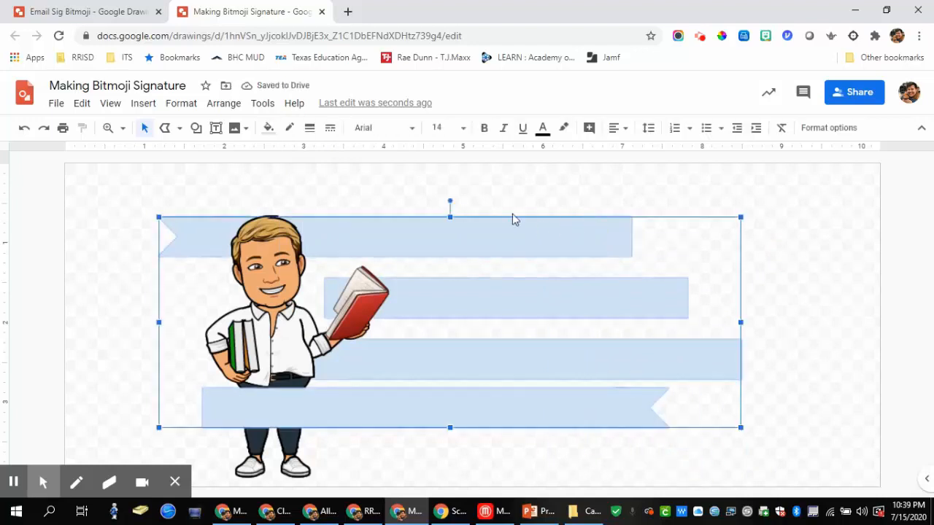
pyautogui.click(269, 130)
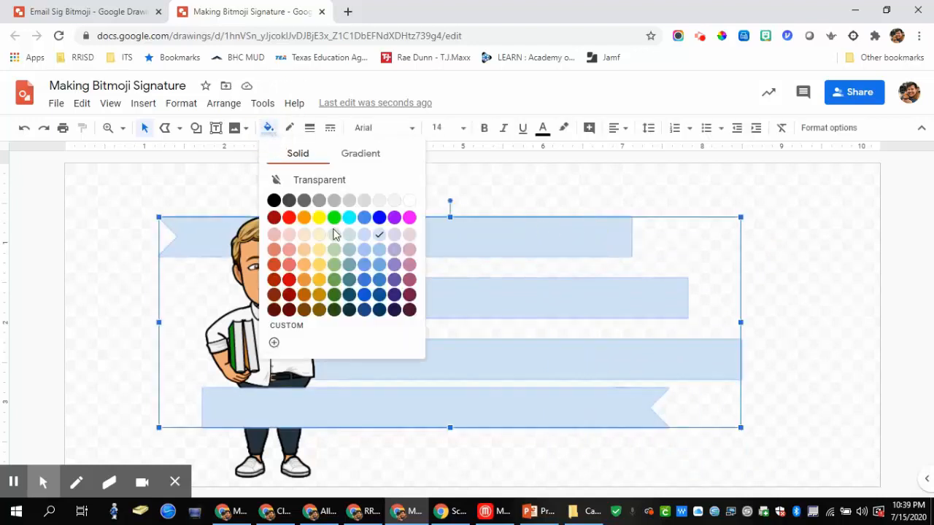
pyautogui.click(351, 284)
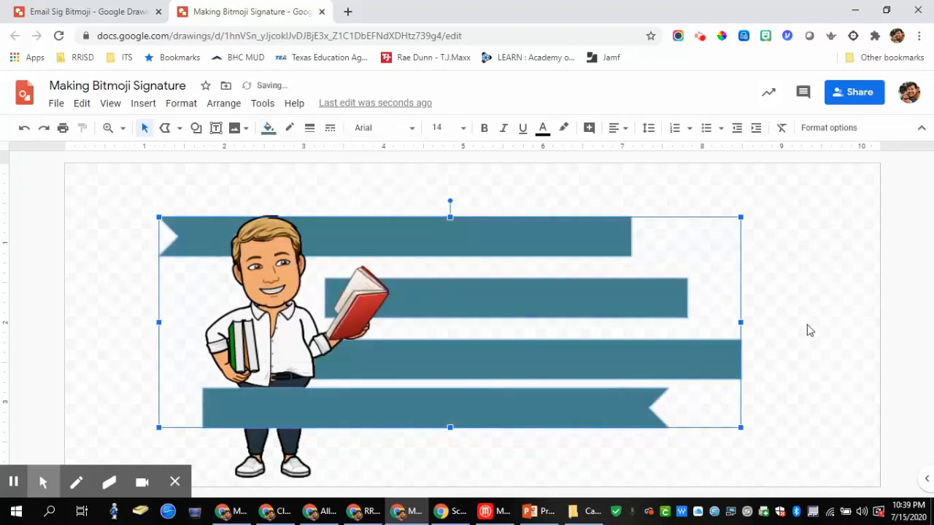
pyautogui.click(813, 321)
# Step: Keep the third banner behind the Bitmoji and nudge it up slightly
pyautogui.click(724, 347)
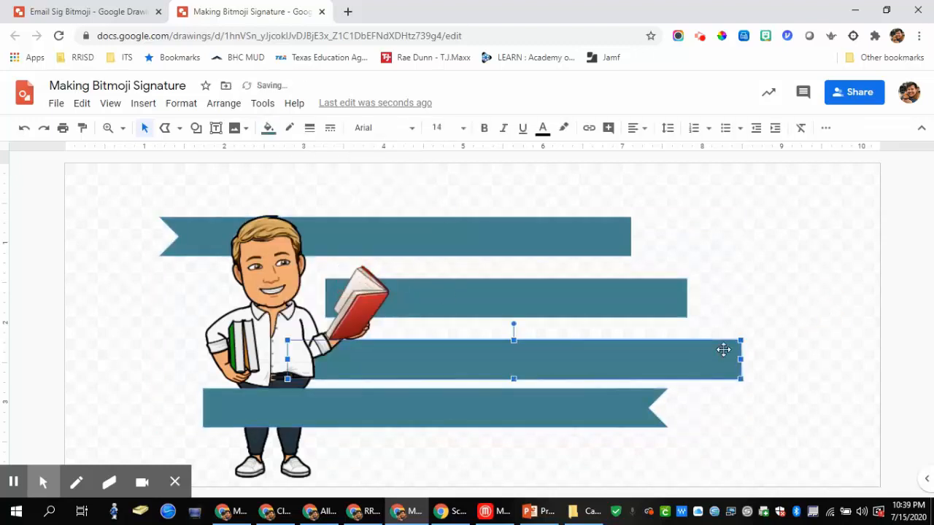
pyautogui.hotkey('ctrl', 'shift', 'Up')
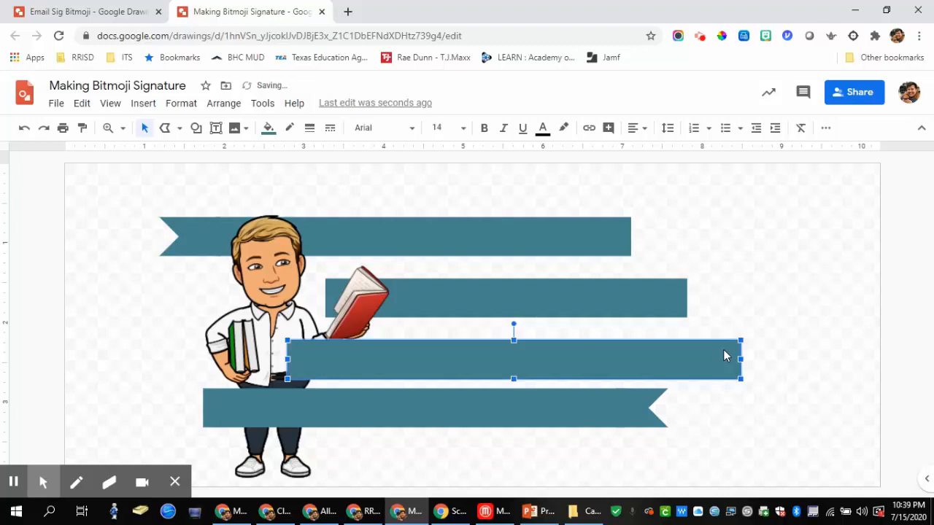
pyautogui.hotkey('ctrl', 'Down')
pyautogui.press('Up')
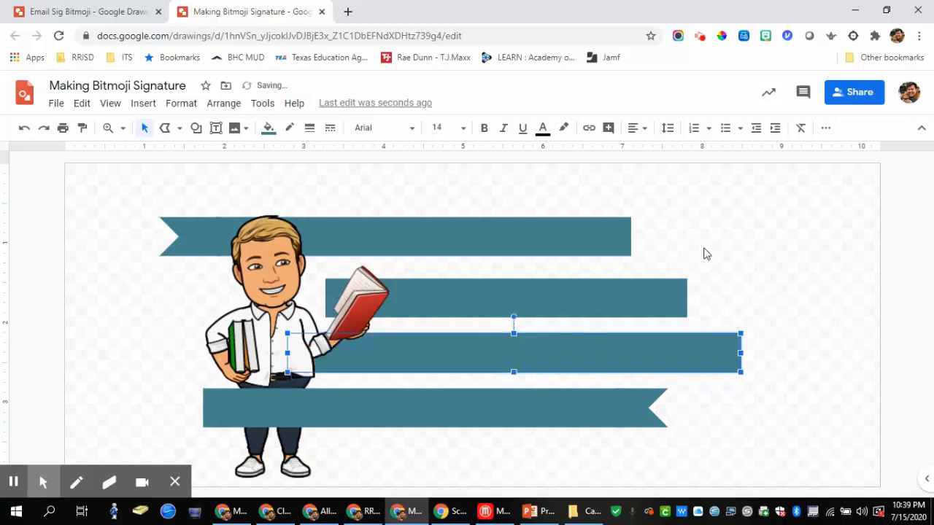
pyautogui.click(730, 254)
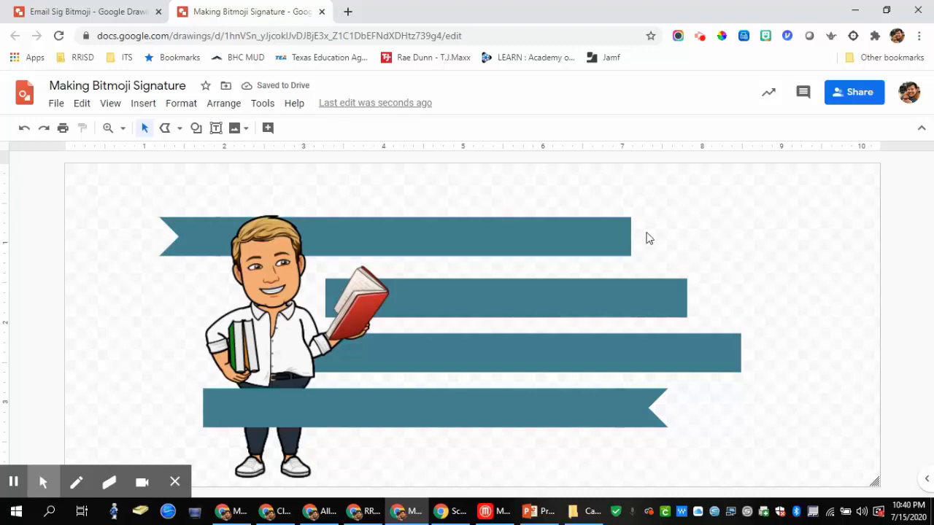
# Step: Draw a closed polyline fold linking the top banner's right end to the second banner's left end
pyautogui.click(180, 132)
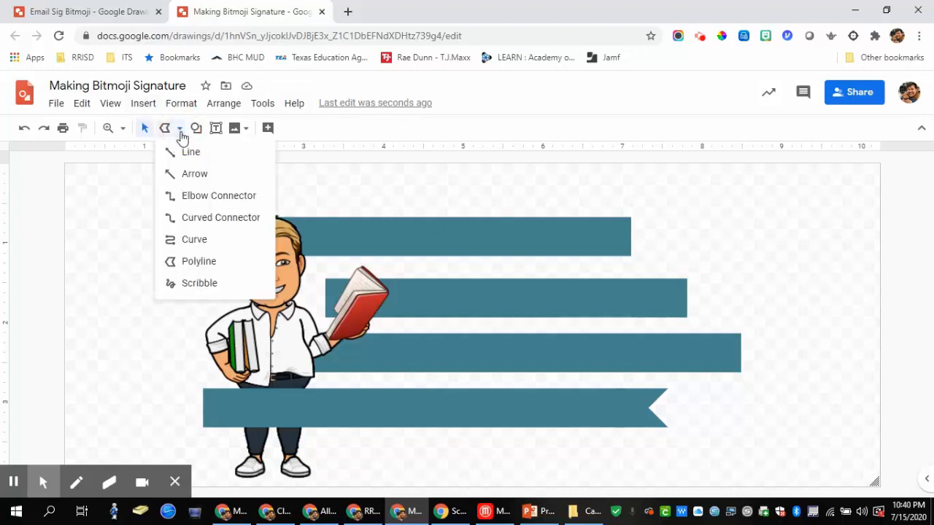
pyautogui.click(192, 241)
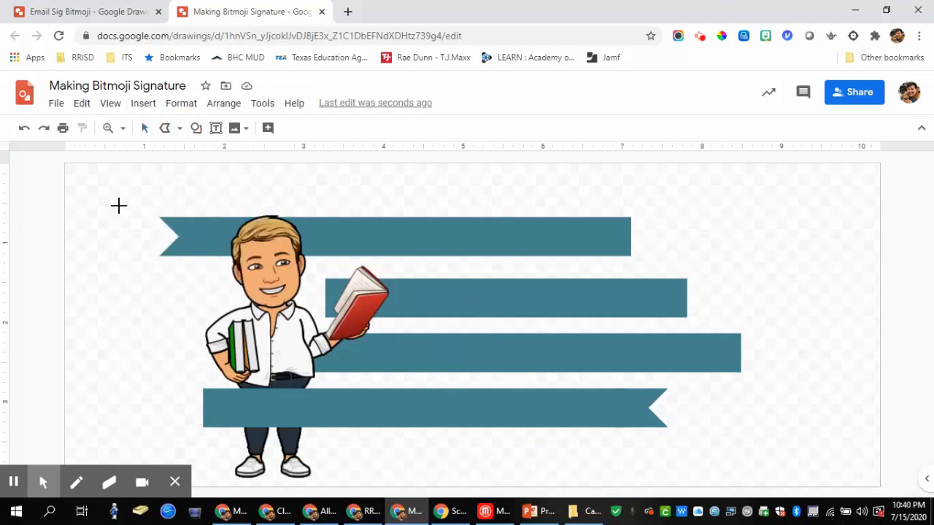
pyautogui.click(630, 216)
pyautogui.click(326, 278)
pyautogui.click(325, 318)
pyautogui.click(628, 256)
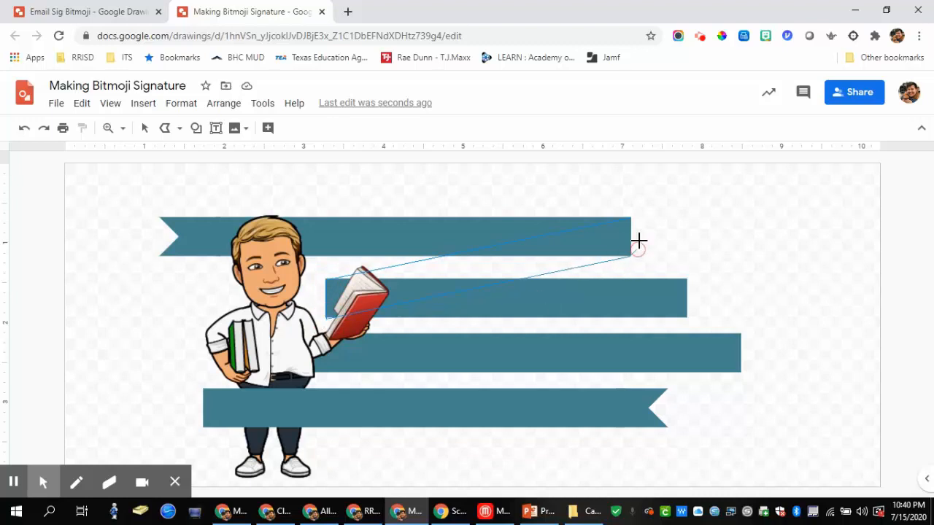
pyautogui.click(629, 216)
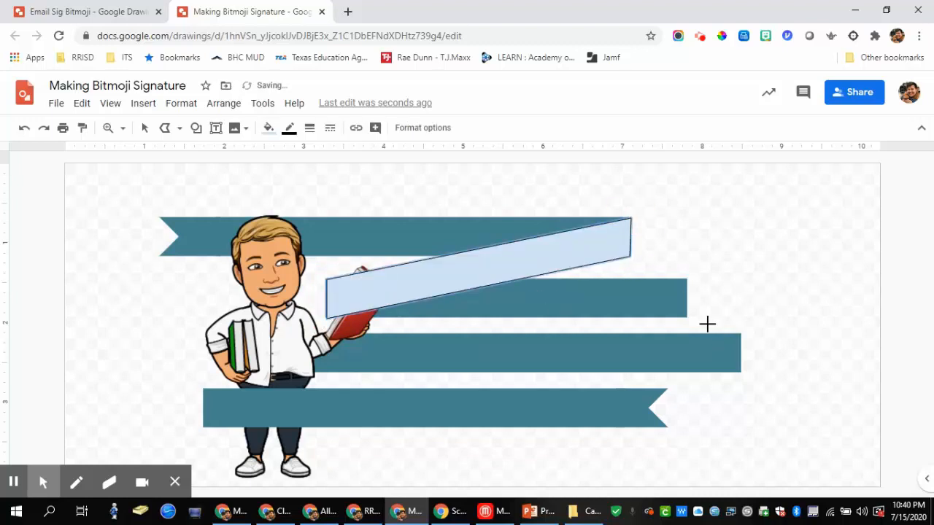
# Step: Draw a second closed slanted fold joining the second banner to the third
pyautogui.click(685, 279)
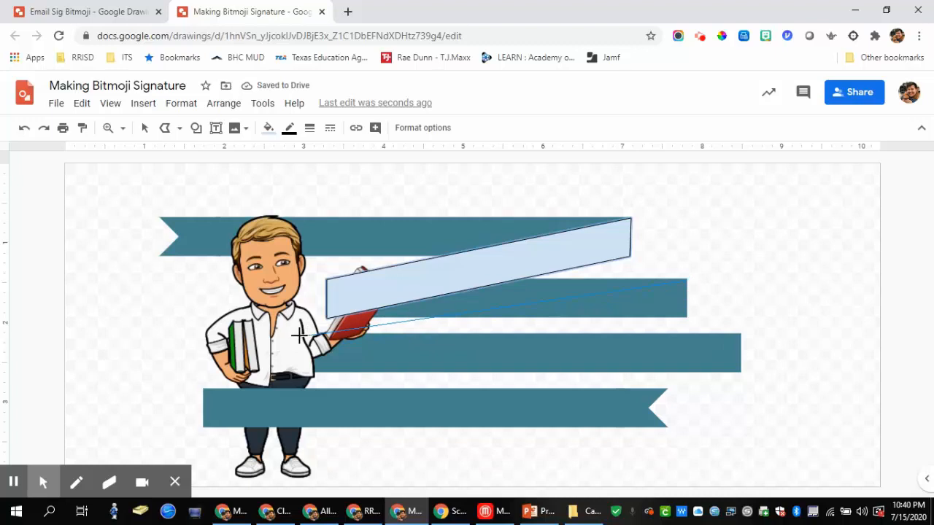
pyautogui.click(302, 333)
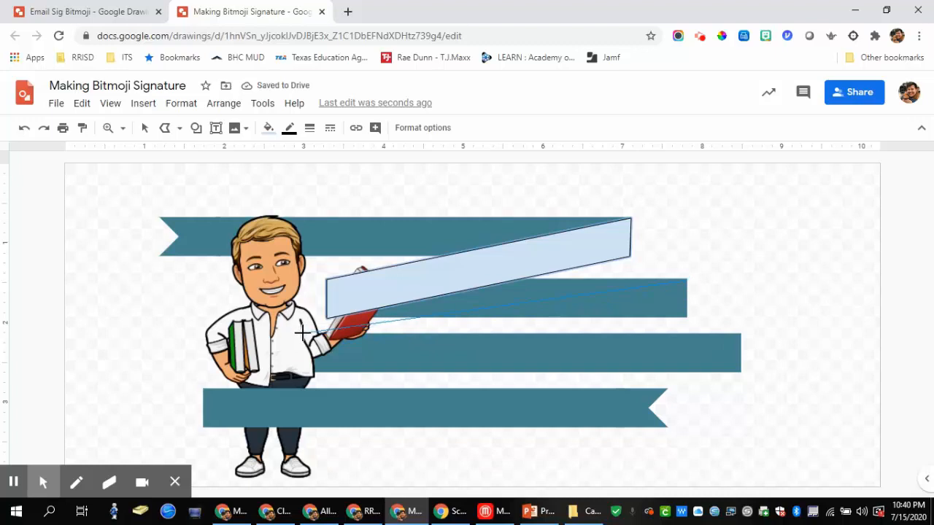
pyautogui.click(300, 371)
pyautogui.click(686, 318)
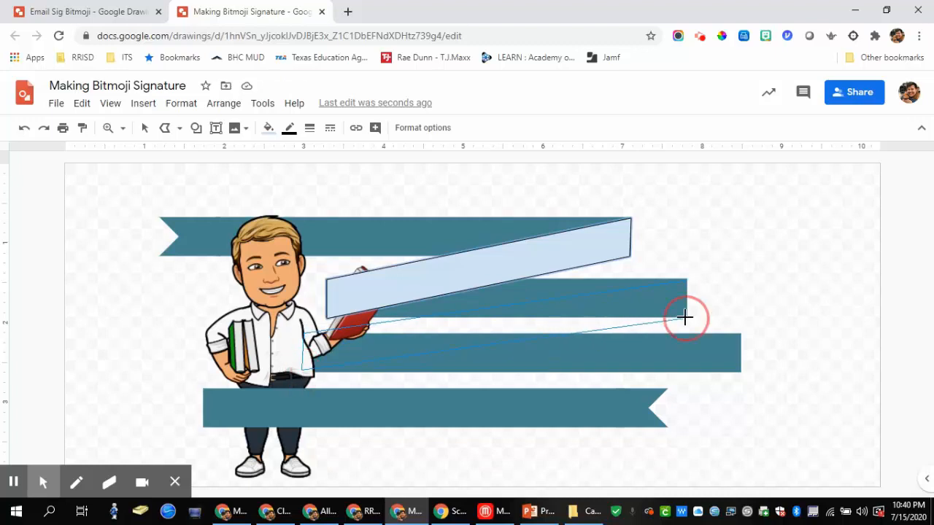
pyautogui.click(686, 280)
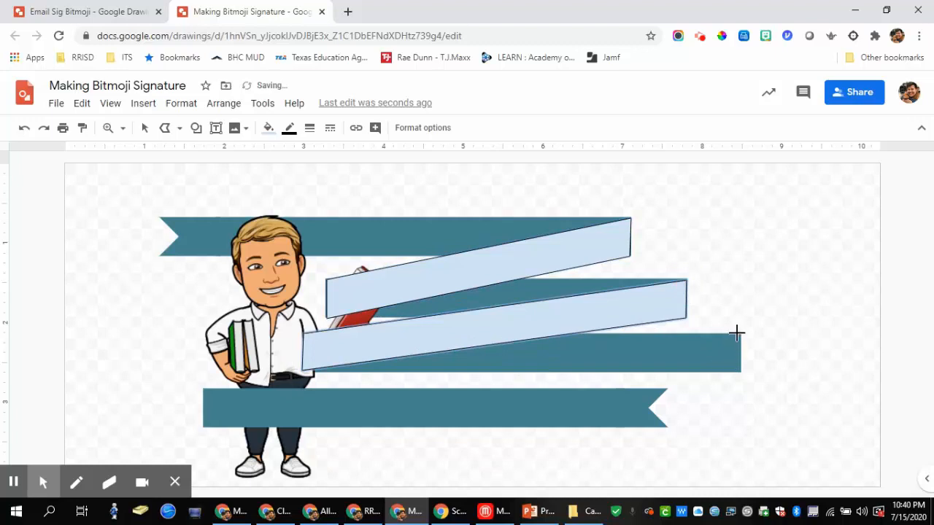
# Step: Draw a third fold from the third banner's right end to the bottom banner's left end
pyautogui.click(740, 333)
pyautogui.click(203, 389)
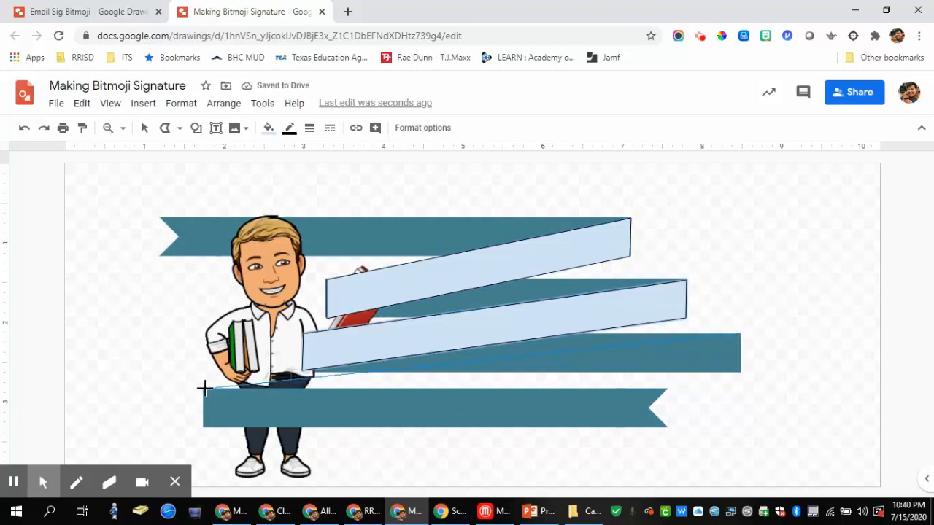
pyautogui.click(202, 428)
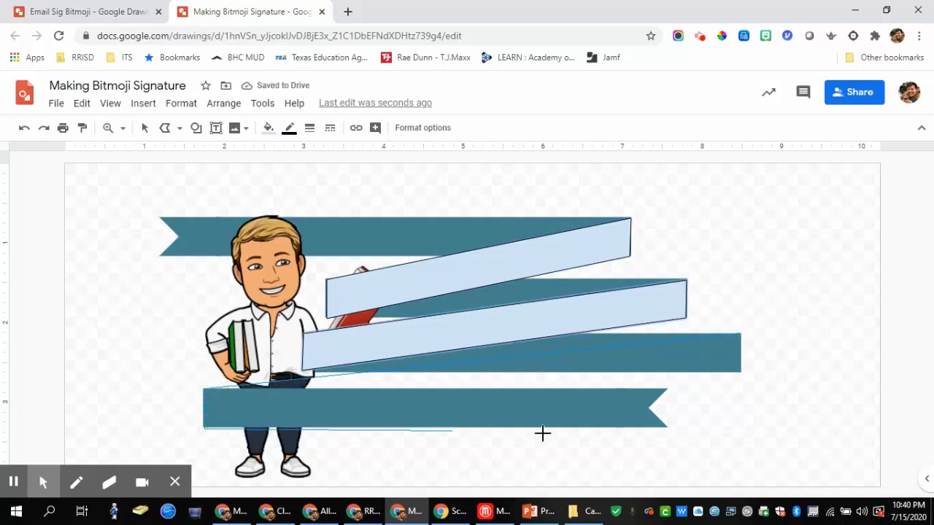
pyautogui.click(742, 372)
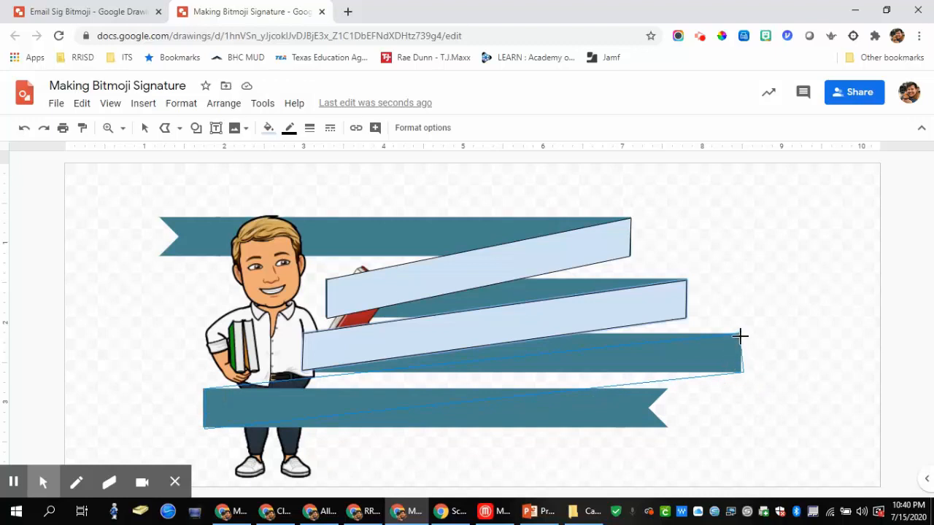
pyautogui.click(740, 334)
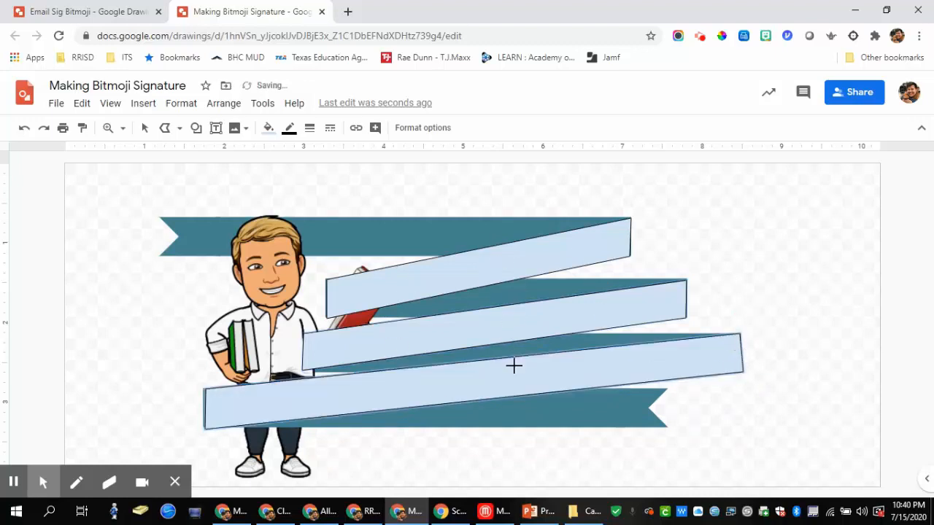
pyautogui.click(144, 128)
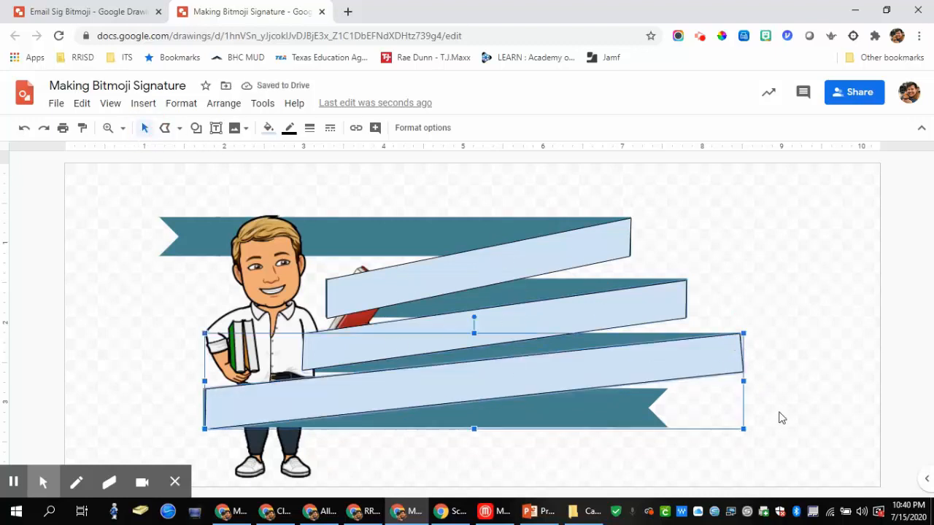
# Step: Straighten the right edge of the newest fold by editing its points
pyautogui.click(757, 409)
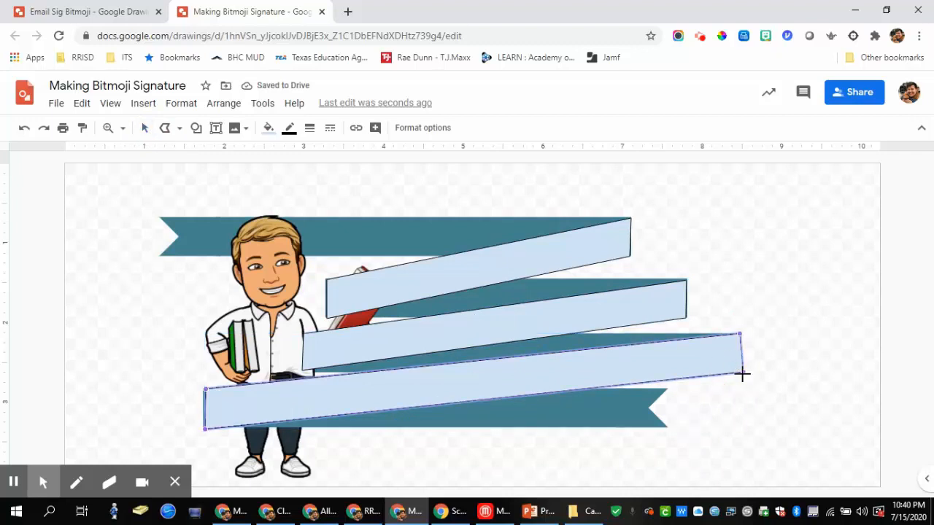
pyautogui.moveTo(741, 374); pyautogui.dragTo(740, 374)
pyautogui.press('Escape')
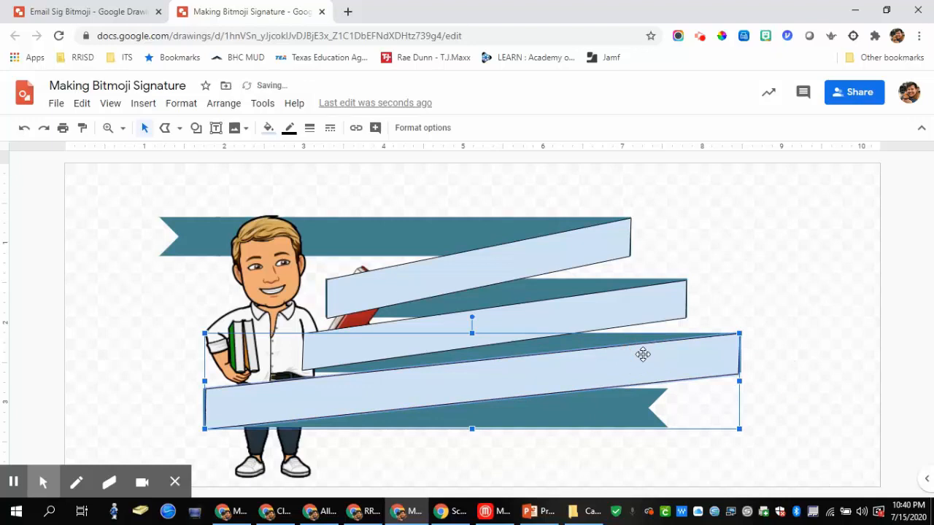
# Step: Remove the outlines from all three folds and fill them dark teal
pyautogui.keyDown('shift'); pyautogui.click(625, 311); pyautogui.keyUp('shift')
pyautogui.keyDown('shift'); pyautogui.click(610, 248); pyautogui.keyUp('shift')
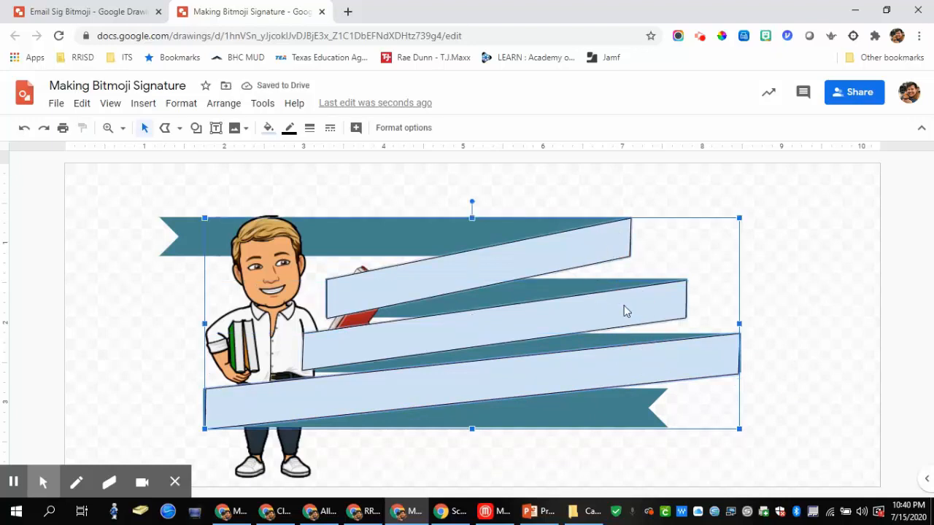
pyautogui.click(289, 128)
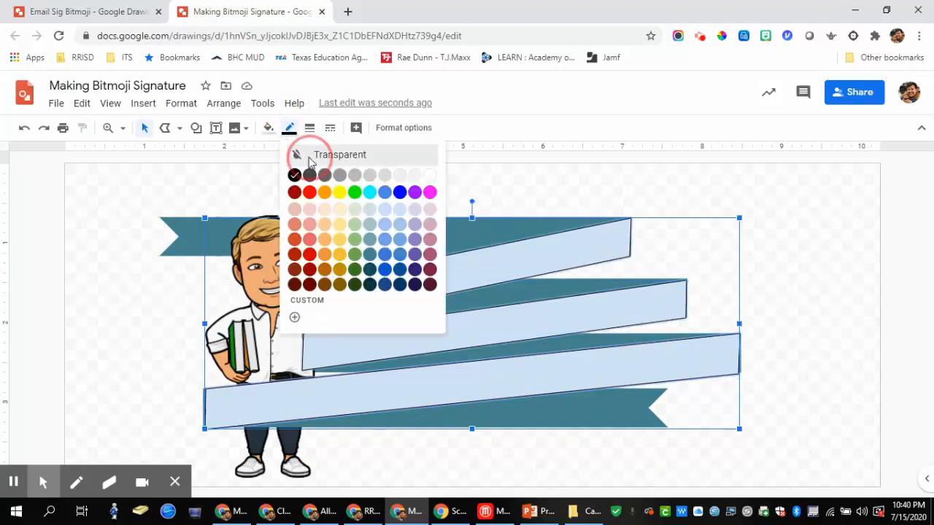
pyautogui.click(310, 161)
pyautogui.click(269, 129)
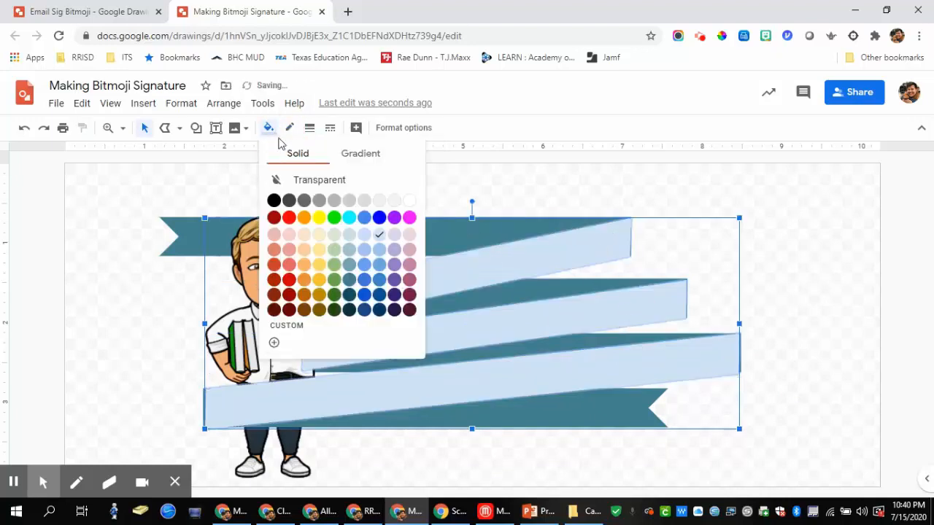
pyautogui.click(349, 294)
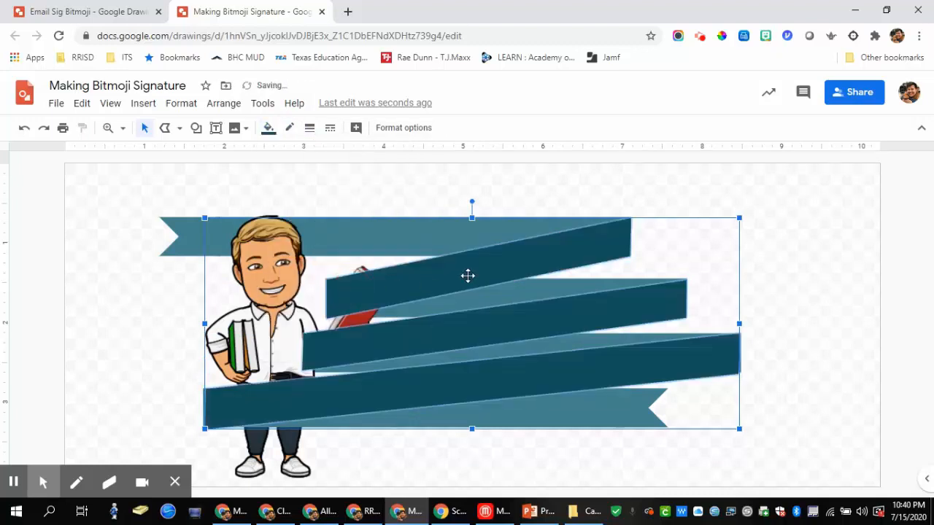
pyautogui.click(825, 307)
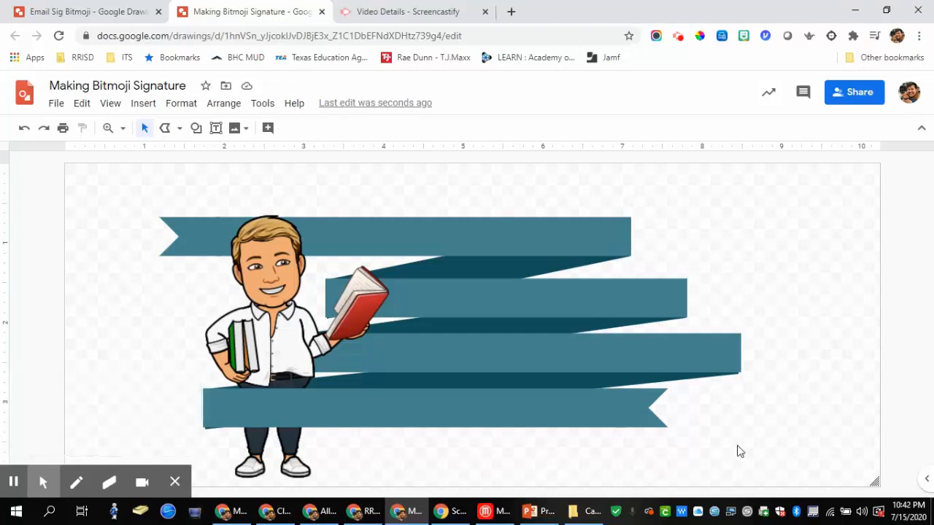
# Step: Nudge the bottom banner down and drag the lowest fold's corner down to meet it
pyautogui.click(653, 421)
pyautogui.press('Down')
pyautogui.press('Down')
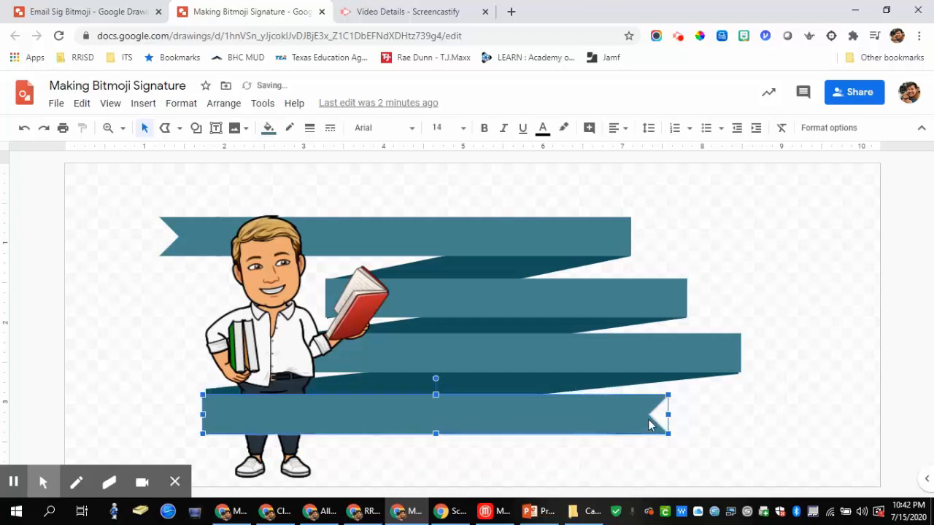
pyautogui.hotkey('shift', 'Down')
pyautogui.hotkey('shift', 'Down')
pyautogui.hotkey('shift', 'Down')
pyautogui.hotkey('shift', 'Down')
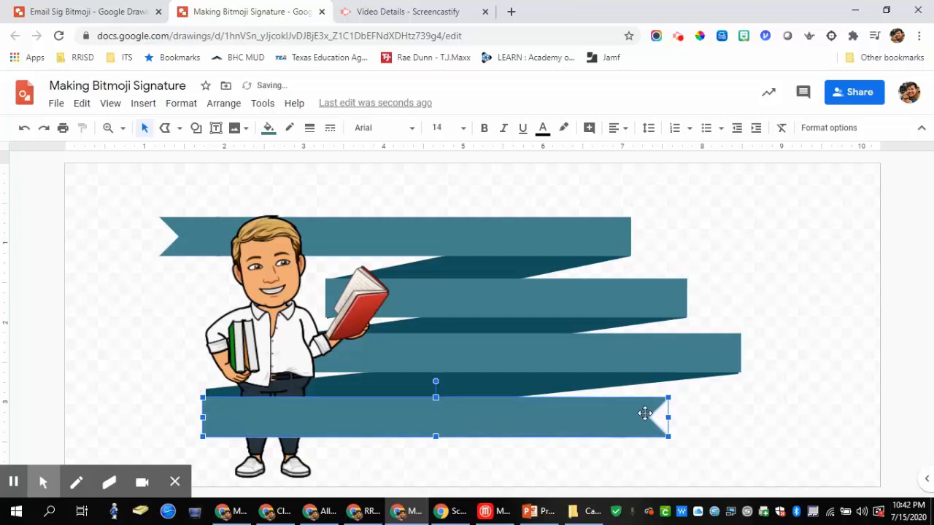
pyautogui.click(599, 382)
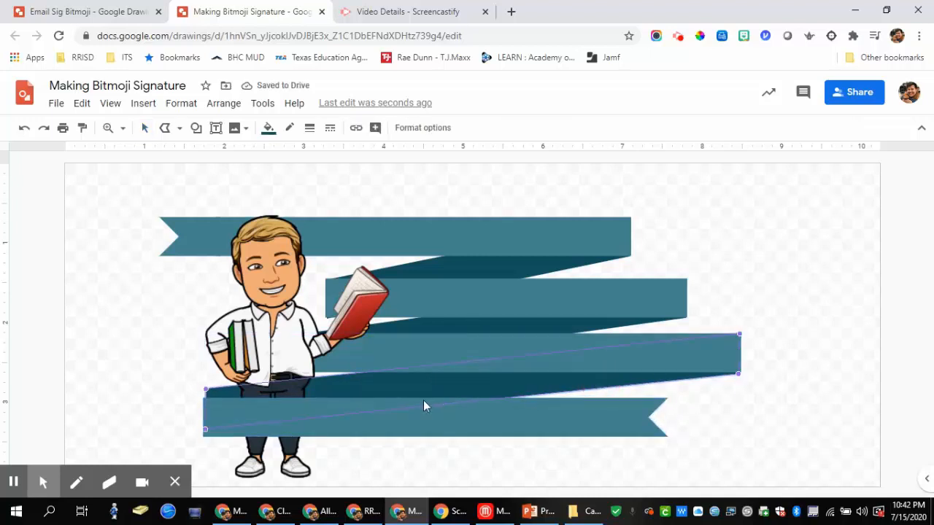
pyautogui.moveTo(206, 390); pyautogui.dragTo(202, 434)
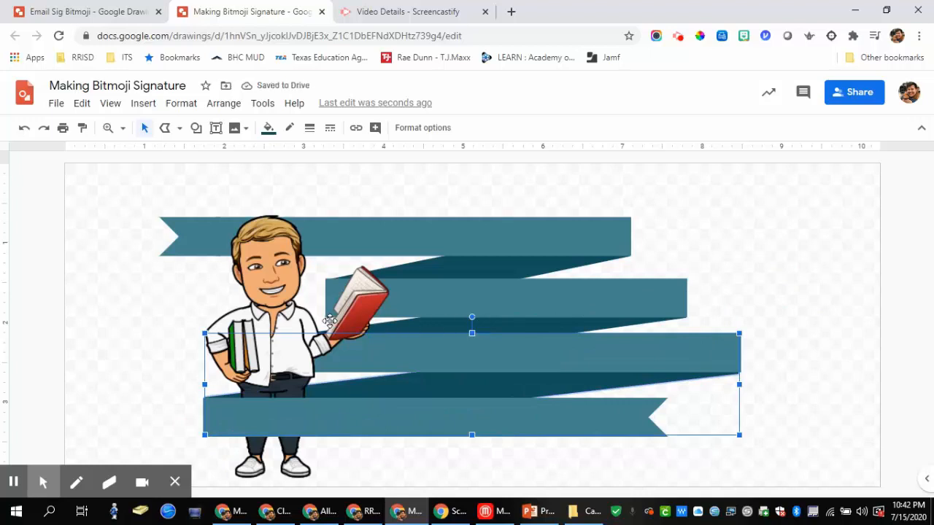
# Step: Zoom in by the book, align that fold's corners with the banner edges, then zoom to fit
pyautogui.click(108, 128)
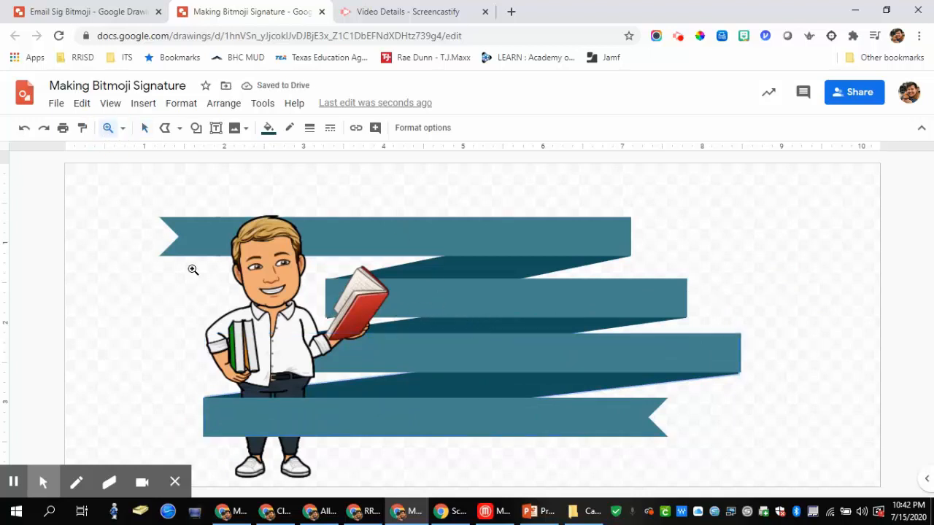
pyautogui.click(329, 332)
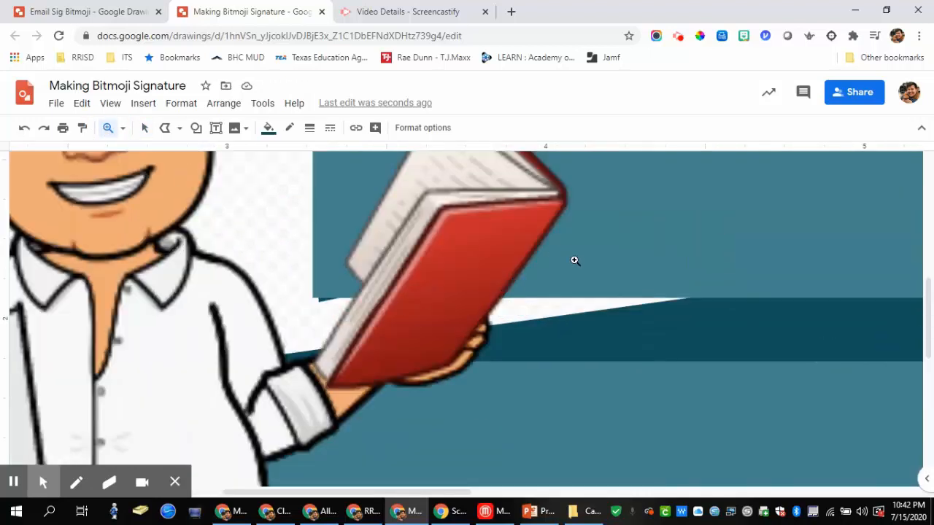
pyautogui.scroll(3, 598, 328)
pyautogui.click(145, 128)
pyautogui.click(898, 226)
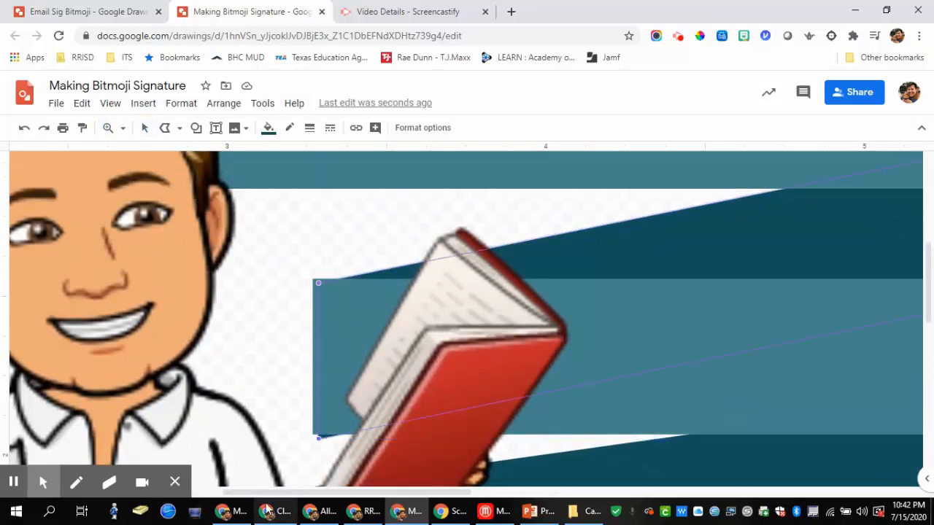
pyautogui.moveTo(318, 438); pyautogui.dragTo(314, 434)
pyautogui.click(316, 282)
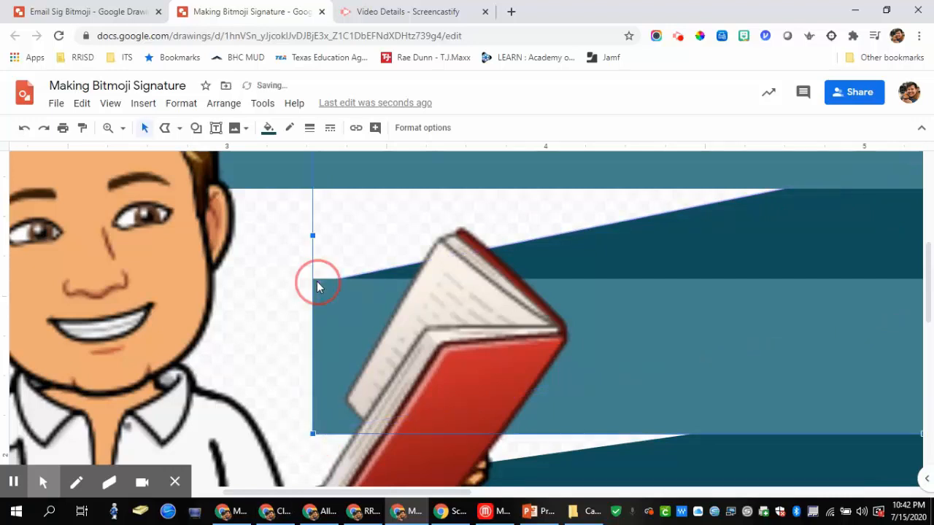
pyautogui.doubleClick(454, 285)
pyautogui.click(316, 281)
pyautogui.moveTo(316, 281); pyautogui.dragTo(314, 281)
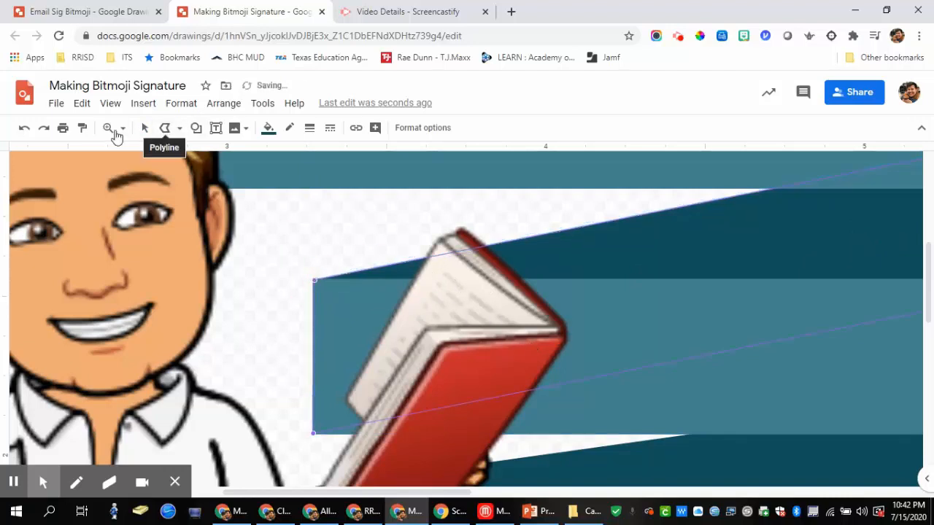
pyautogui.click(123, 128)
pyautogui.click(132, 153)
pyautogui.click(719, 237)
pyautogui.click(814, 253)
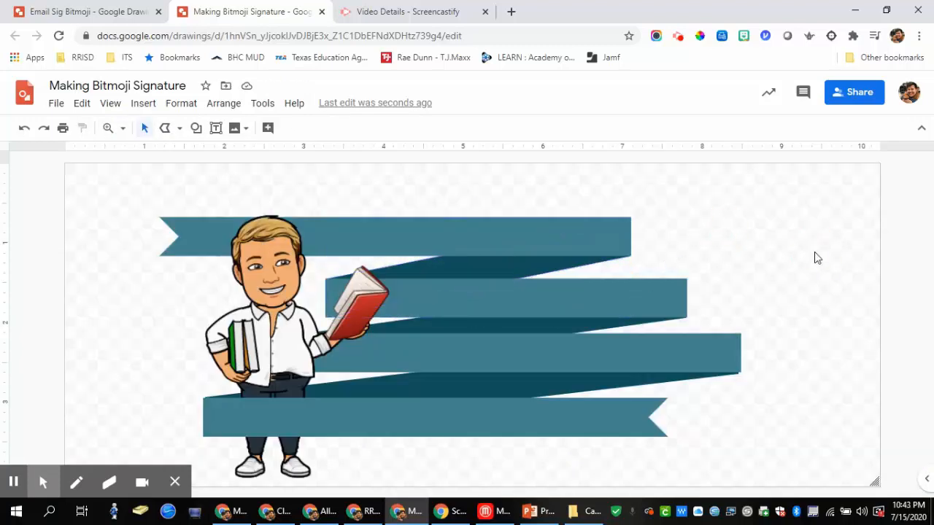
# Step: Tweak the lower fold's right corner so it meets the banner edge
pyautogui.click(732, 378)
pyautogui.moveTo(737, 375); pyautogui.dragTo(740, 374)
pyautogui.click(802, 348)
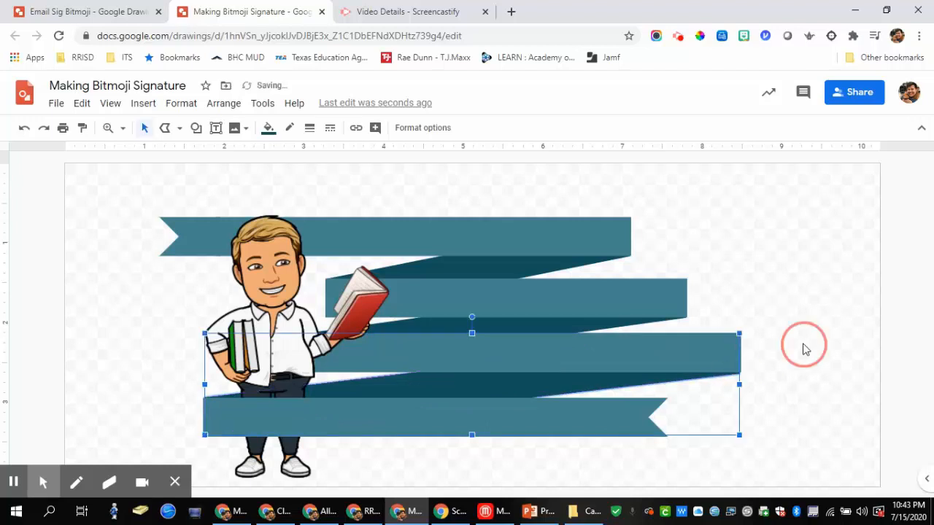
pyautogui.click(719, 378)
pyautogui.click(740, 373)
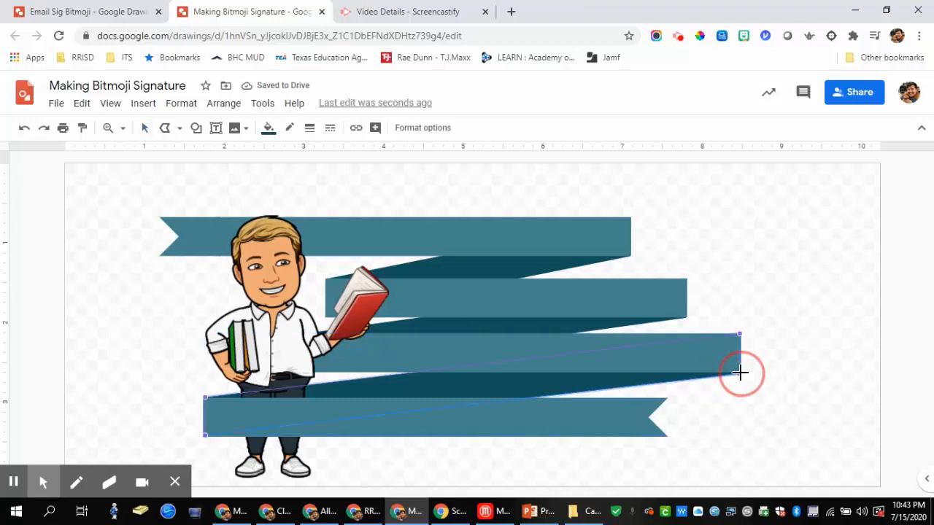
pyautogui.click(816, 349)
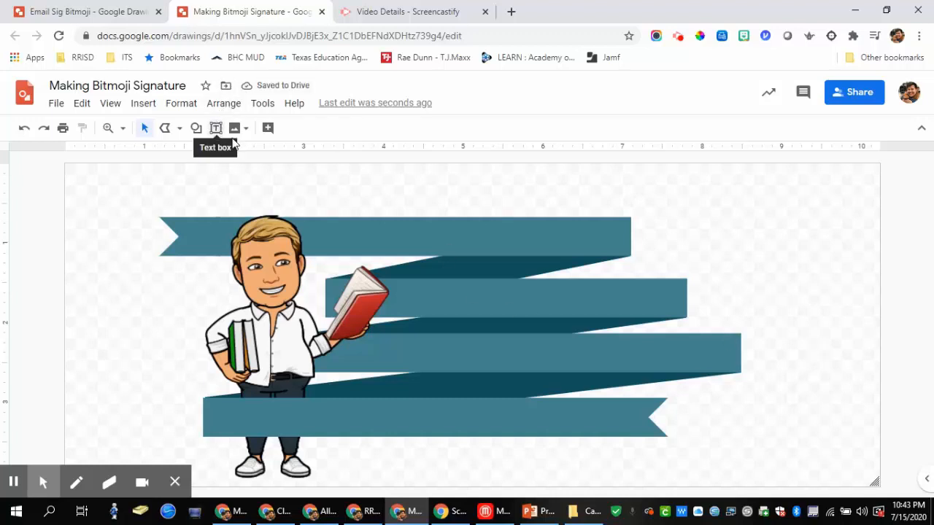
# Step: Add 'Job Title' text to the middle banner, centred horizontally and vertically
pyautogui.doubleClick(524, 306)
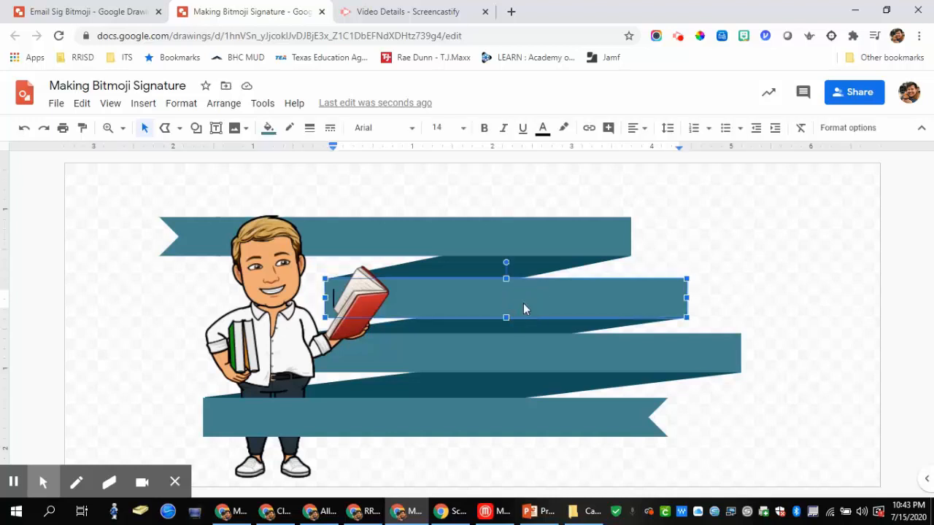
pyautogui.click(641, 130)
pyautogui.click(654, 150)
pyautogui.click(645, 131)
pyautogui.click(657, 168)
pyautogui.write('H')
pyautogui.write('Job ')
pyautogui.write('Title')
# Step: Format the Job Title text as white, bold Wire One at size 45
pyautogui.doubleClick(534, 292)
pyautogui.click(543, 130)
pyautogui.click(684, 153)
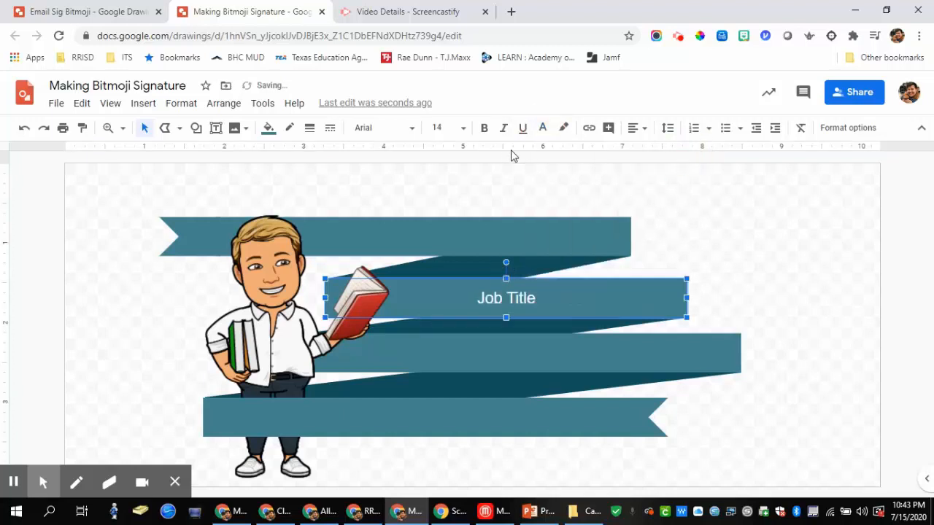
pyautogui.click(412, 130)
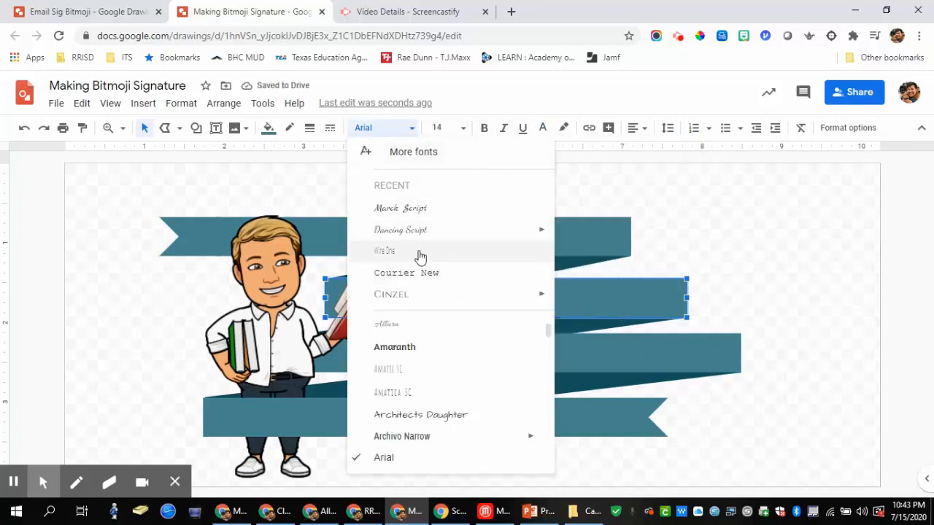
pyautogui.click(420, 252)
pyautogui.click(482, 129)
pyautogui.click(463, 129)
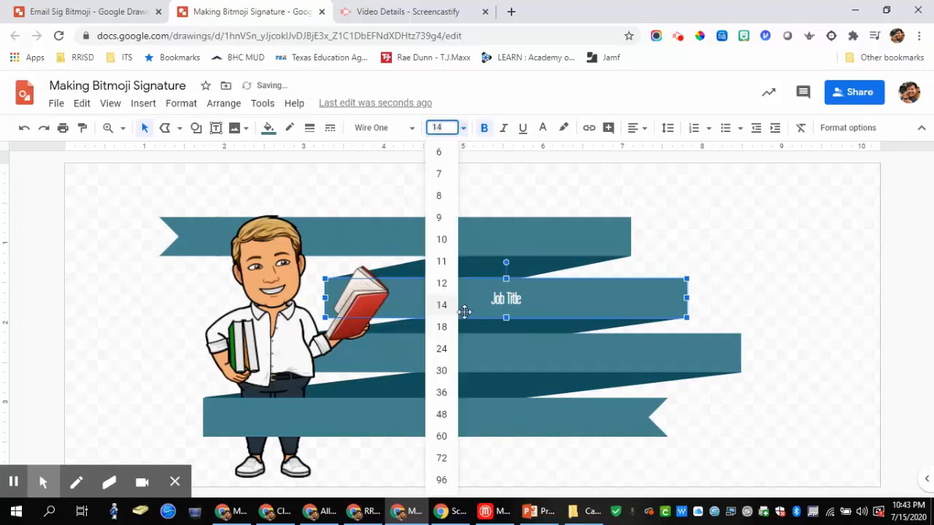
pyautogui.click(442, 414)
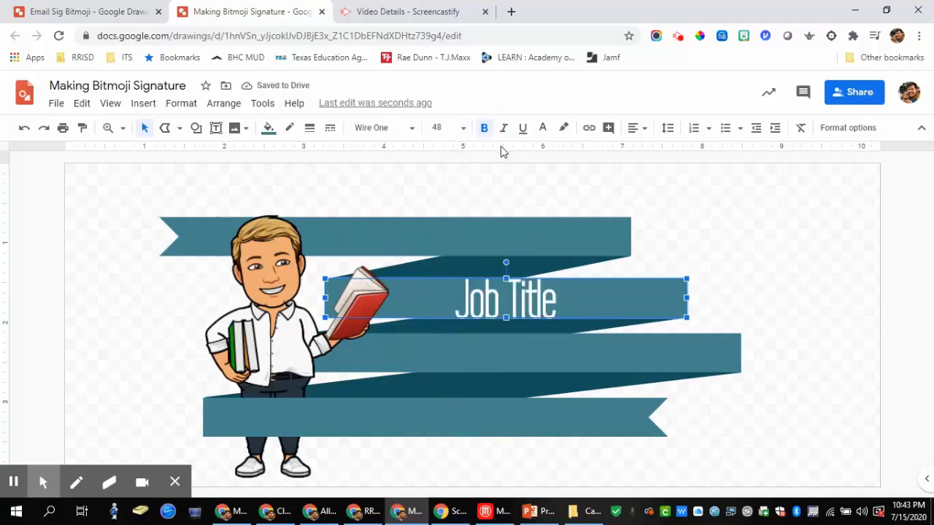
pyautogui.click(464, 130)
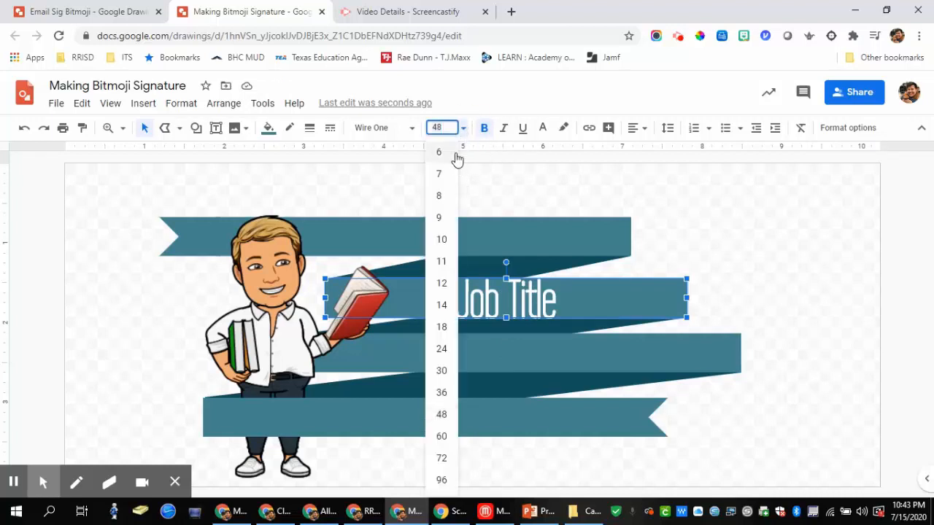
pyautogui.press('Return')
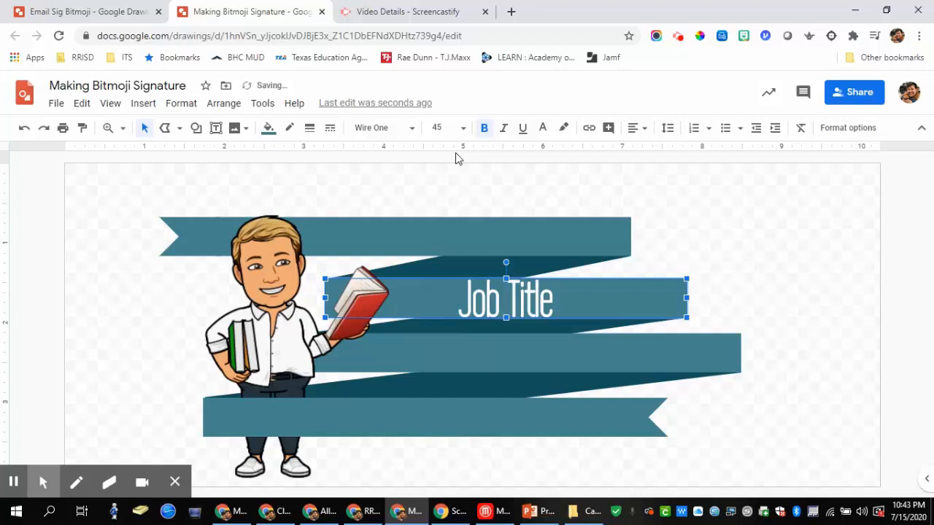
pyautogui.click(827, 285)
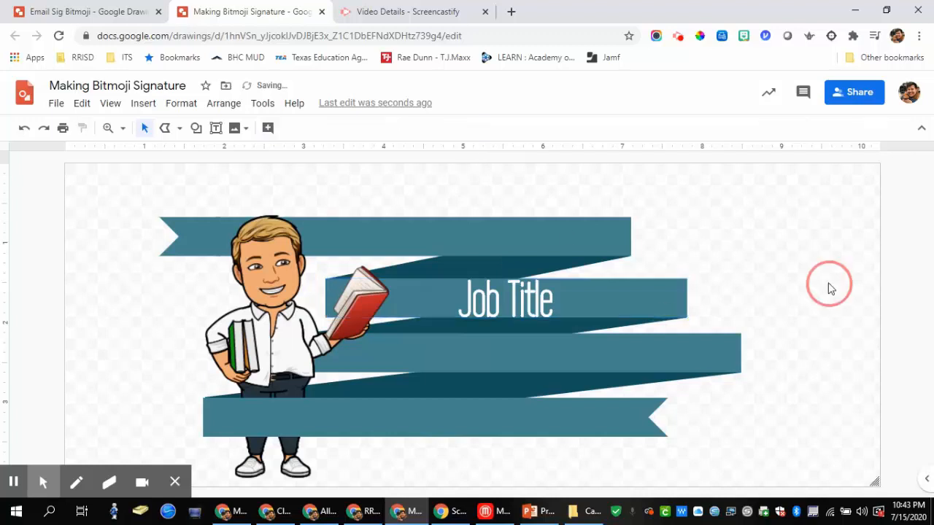
pyautogui.click(540, 298)
# Step: Paste the styled Job Title text into the third ribbon and retype it as 'School'
pyautogui.tripleClick(540, 298)
pyautogui.hotkey('ctrl', 'c')
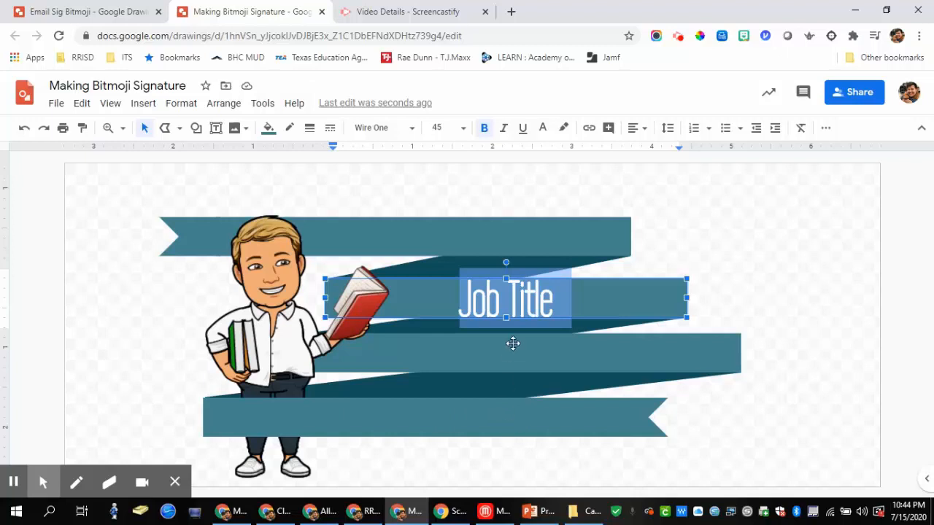
pyautogui.click(465, 357)
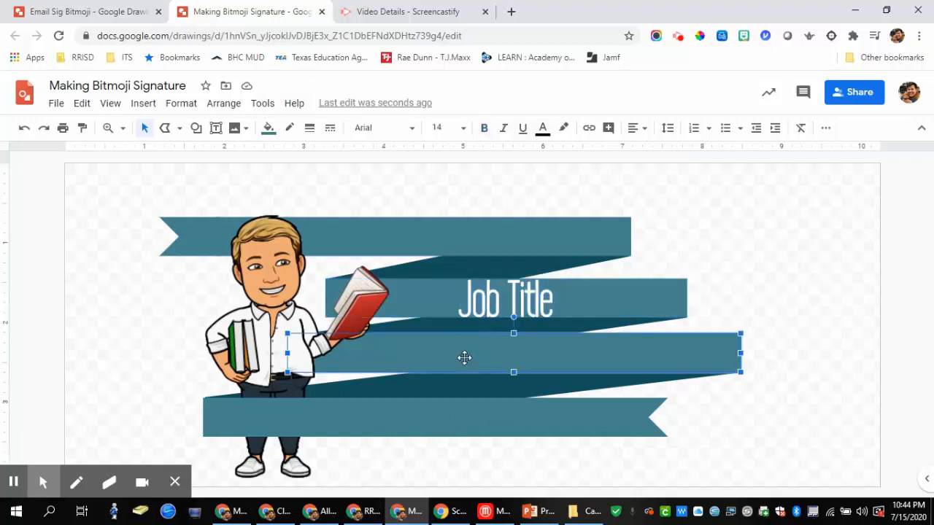
pyautogui.click(464, 358)
pyautogui.hotkey('ctrl', 'v')
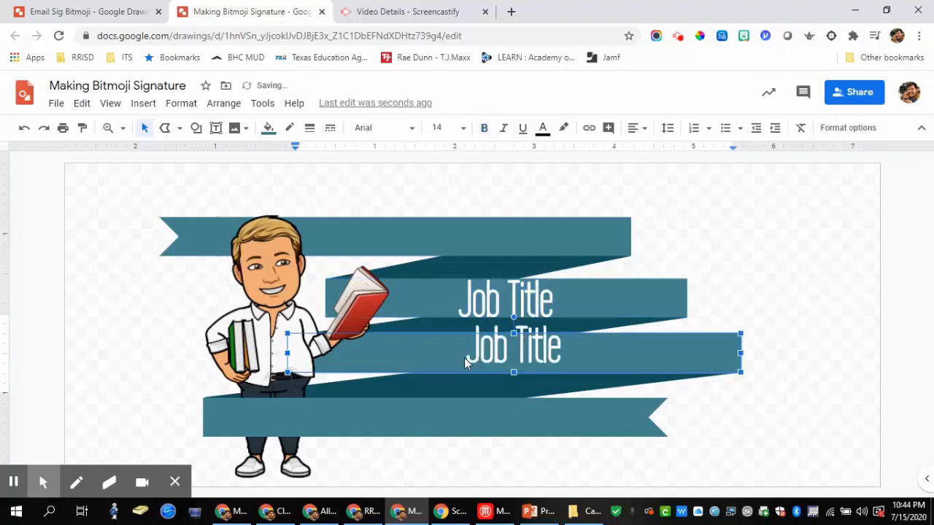
pyautogui.tripleClick(481, 353)
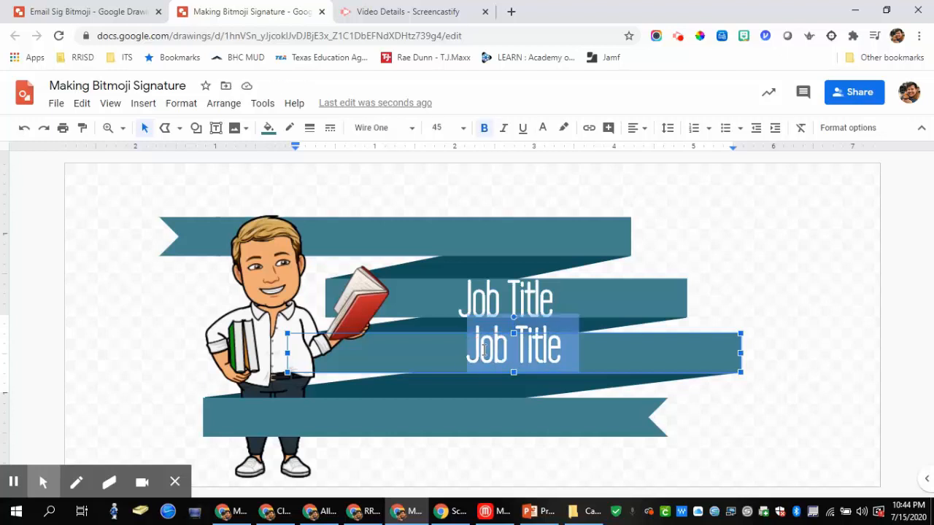
pyautogui.write('School')
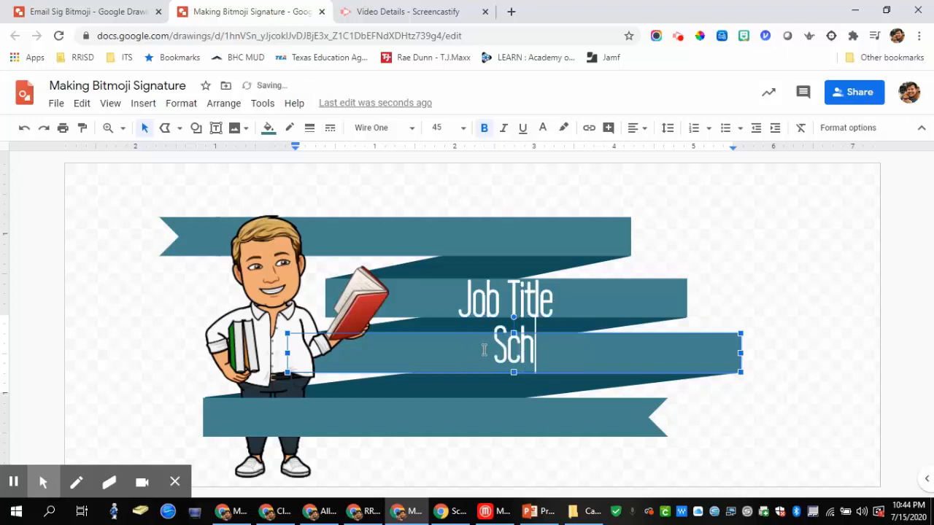
# Step: Vertically centre the School text within its ribbon
pyautogui.click(639, 128)
pyautogui.click(652, 168)
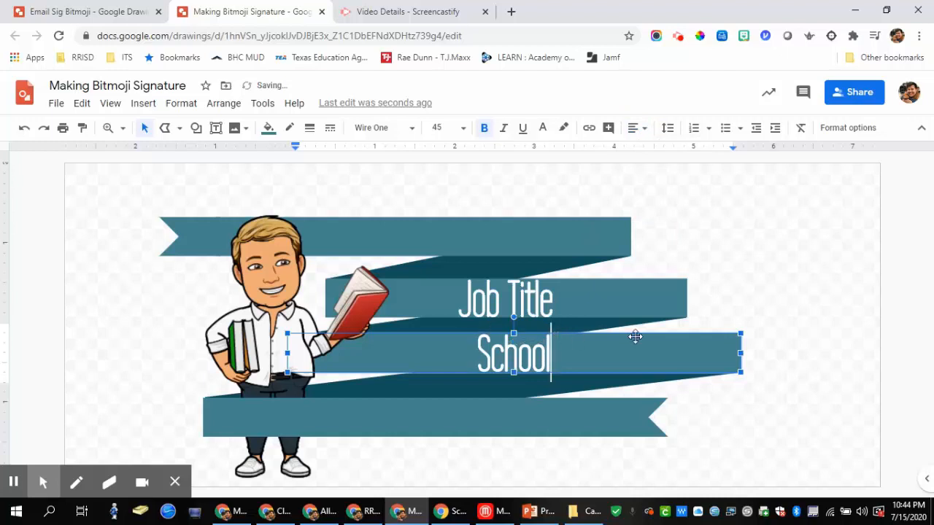
pyautogui.click(756, 304)
pyautogui.click(523, 356)
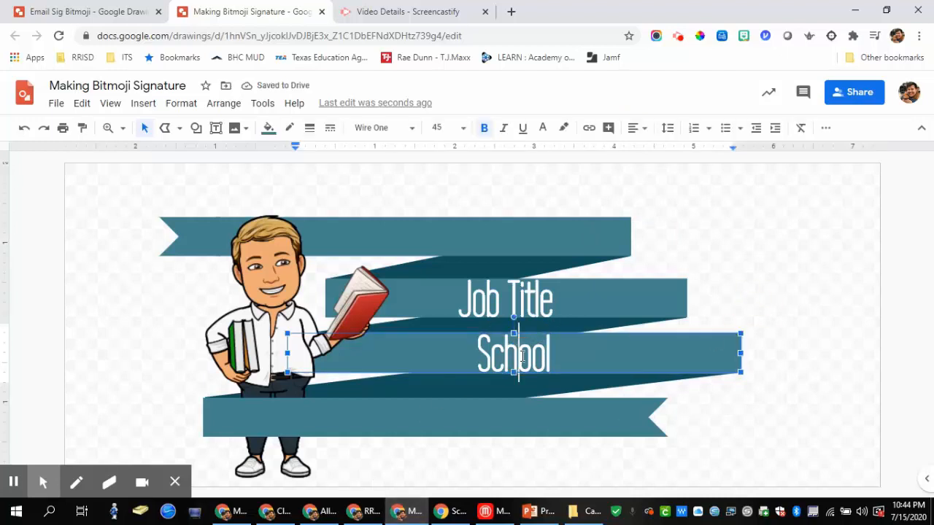
pyautogui.doubleClick(396, 418)
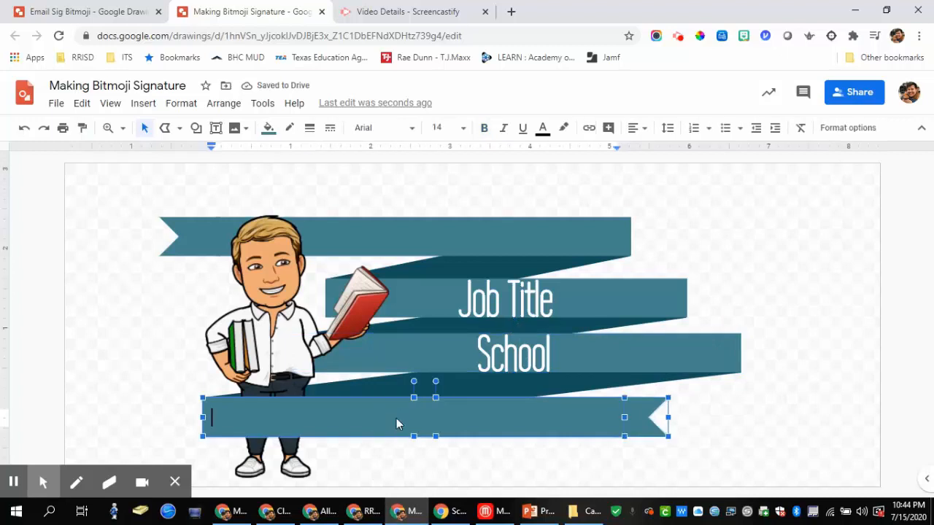
# Step: Type 'Phone Number' in the bottom ribbon and paint School's white bold Wire One formatting onto it
pyautogui.write('Phone NUmbe')
pyautogui.press('BackSpace')
pyautogui.press('BackSpace')
pyautogui.press('BackSpace')
pyautogui.press('BackSpace')
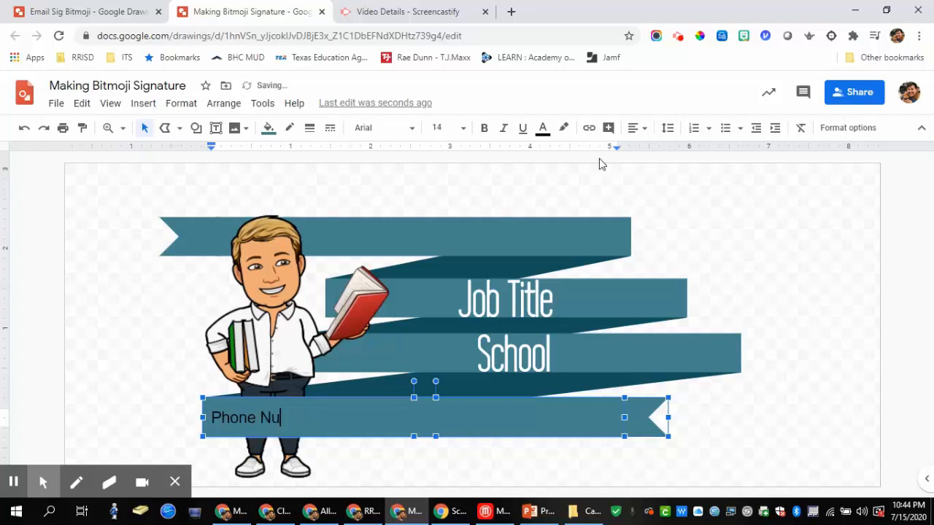
pyautogui.write('er')
pyautogui.click(535, 356)
pyautogui.click(82, 128)
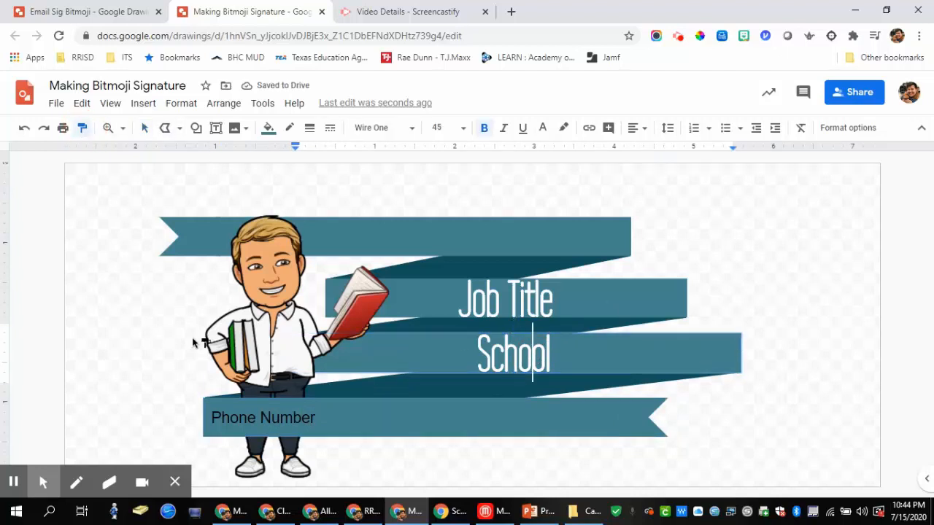
pyautogui.click(267, 419)
pyautogui.moveTo(416, 430)
pyautogui.mouseDown()
pyautogui.moveTo(376, 430)
pyautogui.moveTo(205, 247)
pyautogui.mouseUp()
pyautogui.click(83, 128)
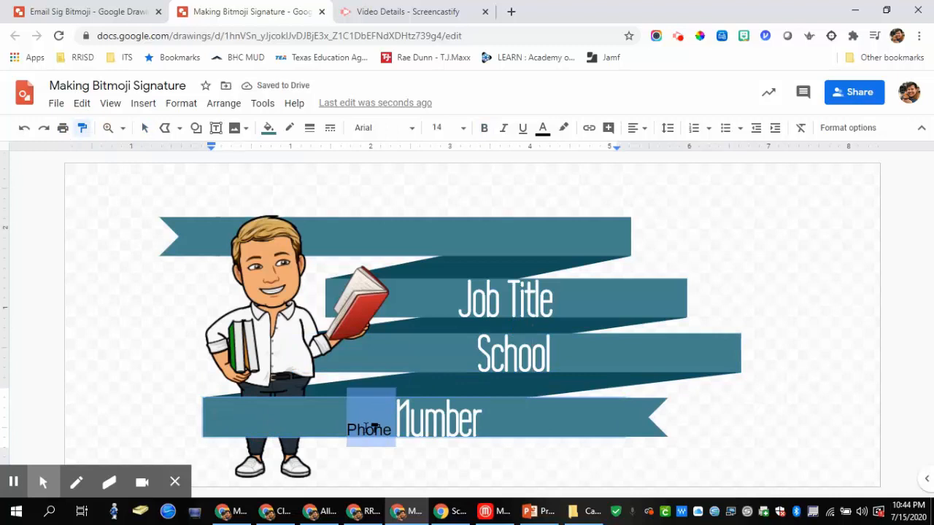
pyautogui.click(392, 429)
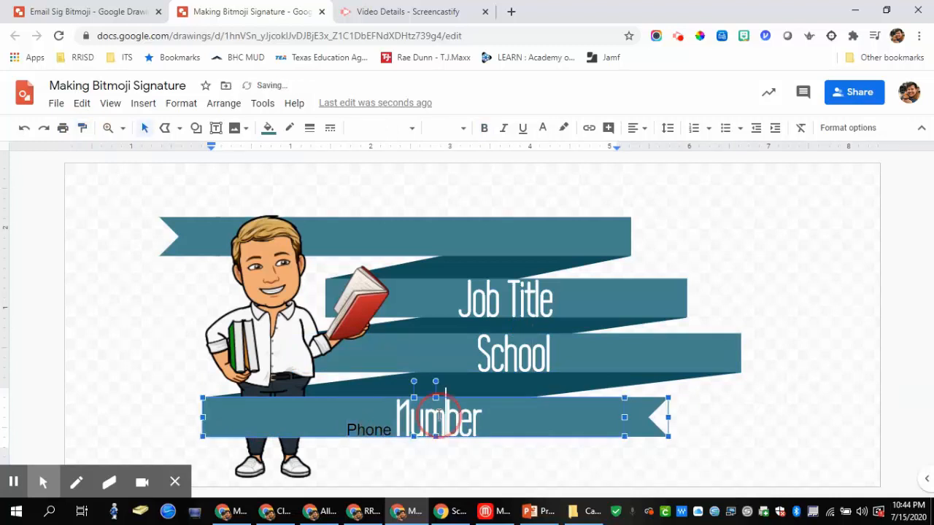
pyautogui.click(82, 128)
pyautogui.click(369, 431)
# Step: Left-align the Phone Number text in the bottom ribbon
pyautogui.click(701, 430)
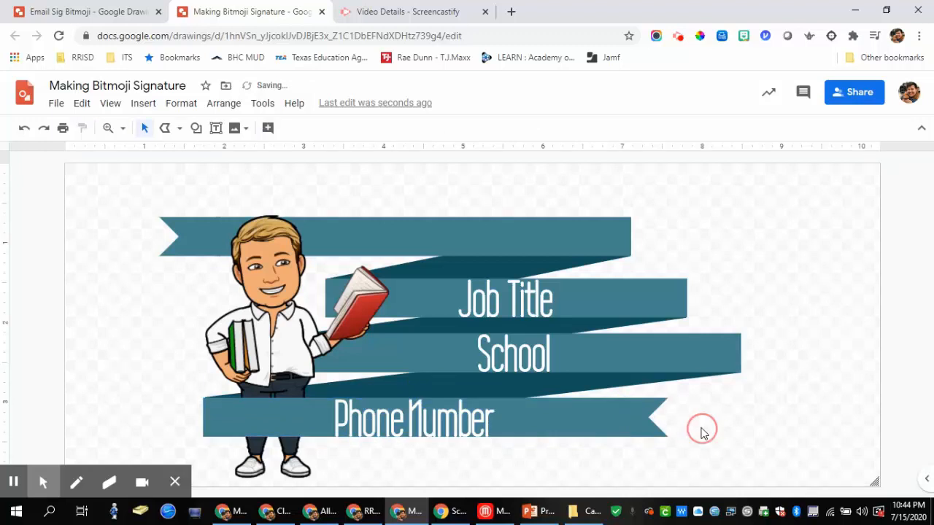
pyautogui.click(492, 414)
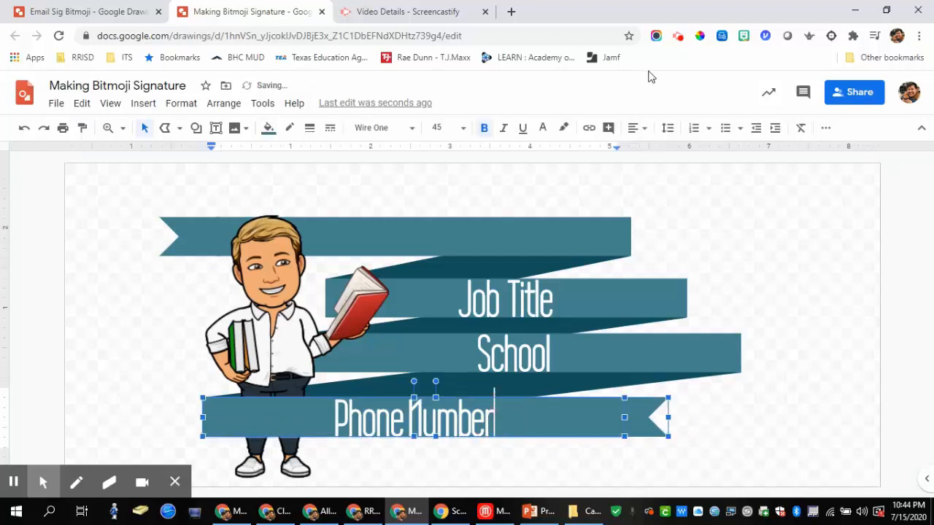
pyautogui.click(640, 128)
pyautogui.click(639, 151)
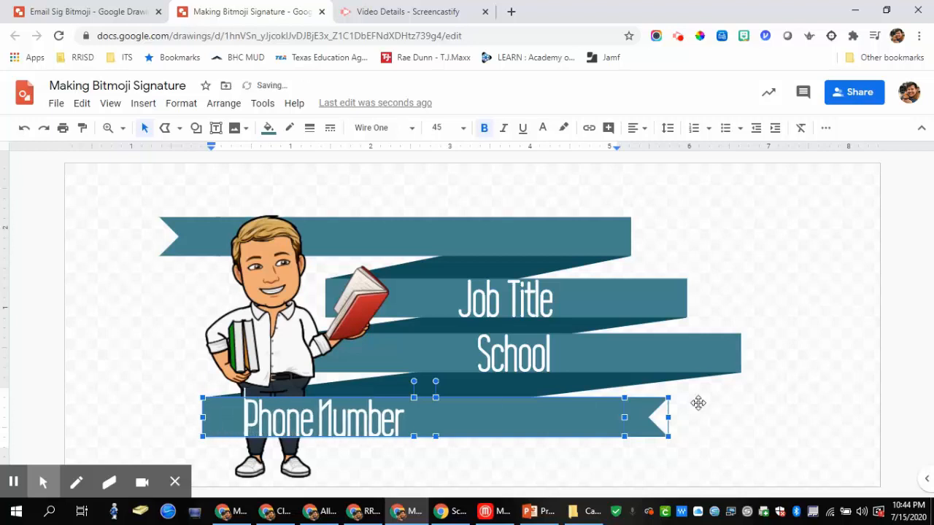
pyautogui.click(678, 386)
# Step: Draw a new text box across the top ribbon and type the person's full name
pyautogui.click(477, 352)
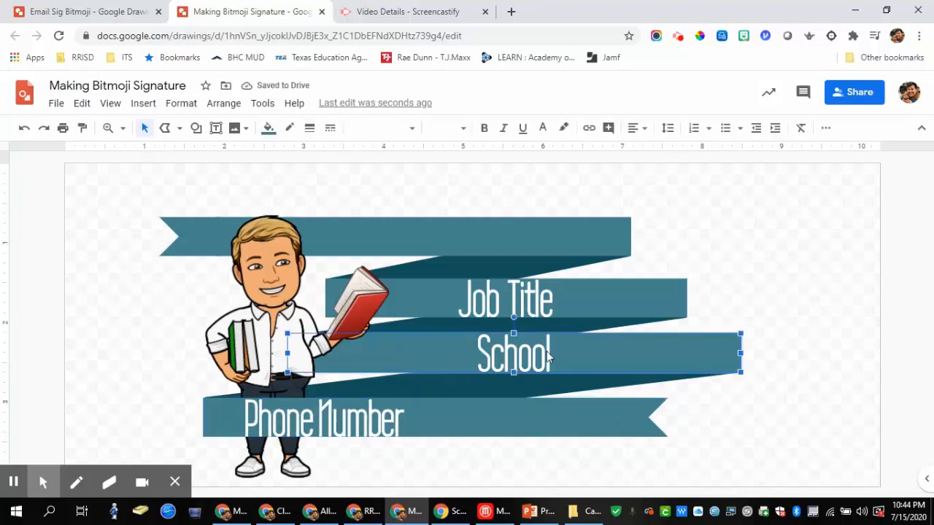
pyautogui.click(559, 304)
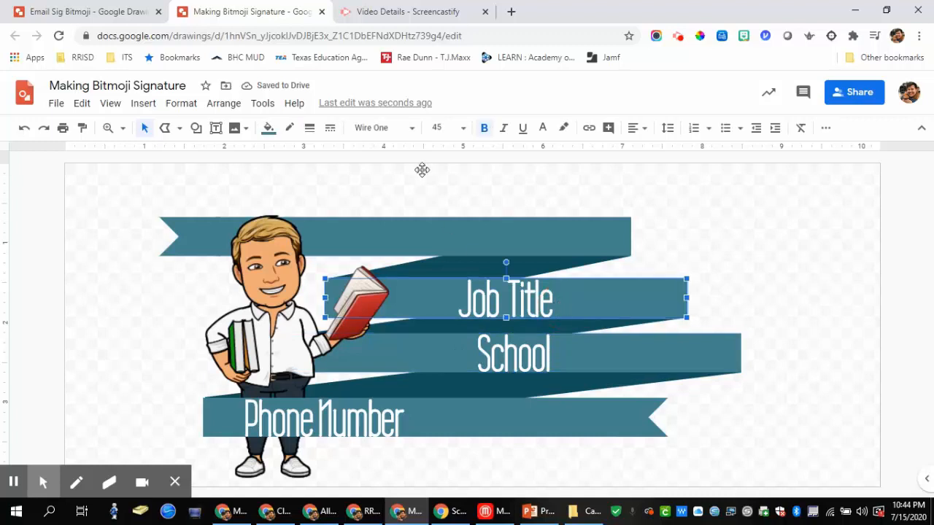
pyautogui.click(216, 128)
pyautogui.moveTo(330, 214); pyautogui.dragTo(580, 256)
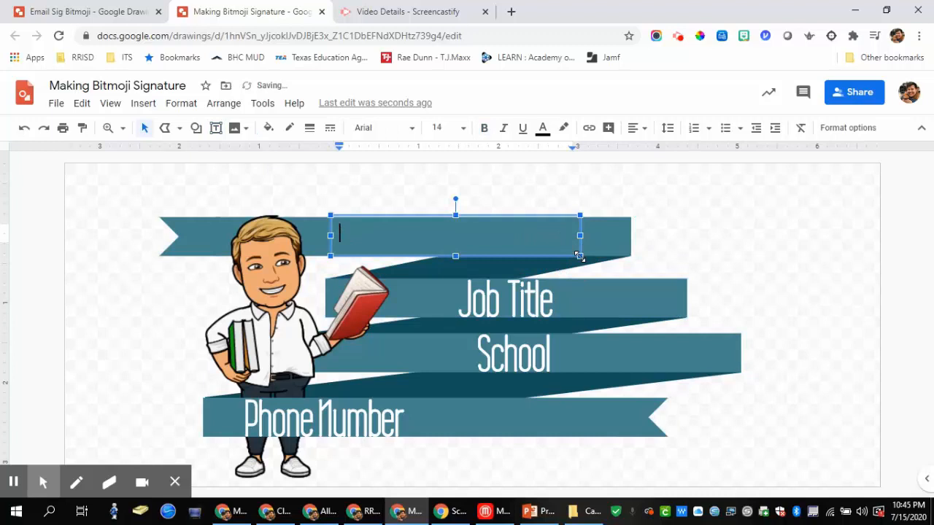
pyautogui.click(580, 216)
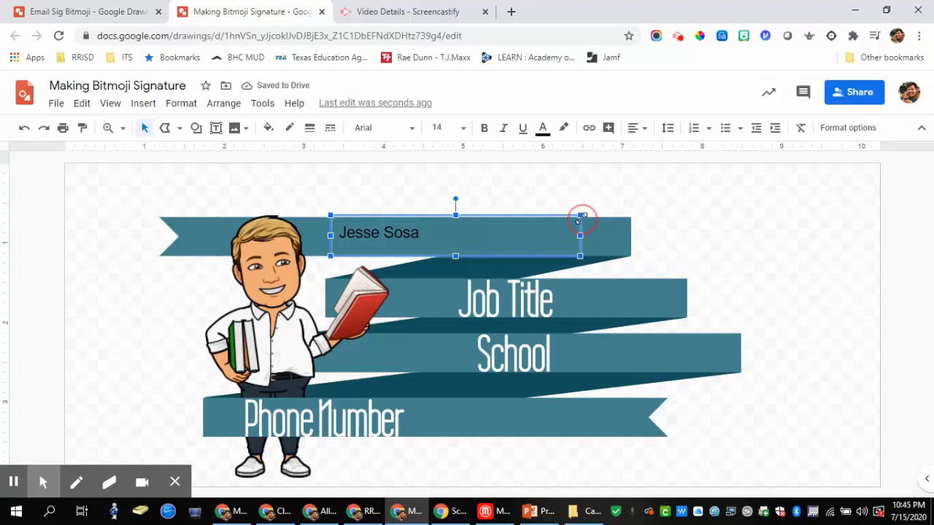
# Step: Make the name text white, centred horizontally and vertically in its box
pyautogui.click(543, 128)
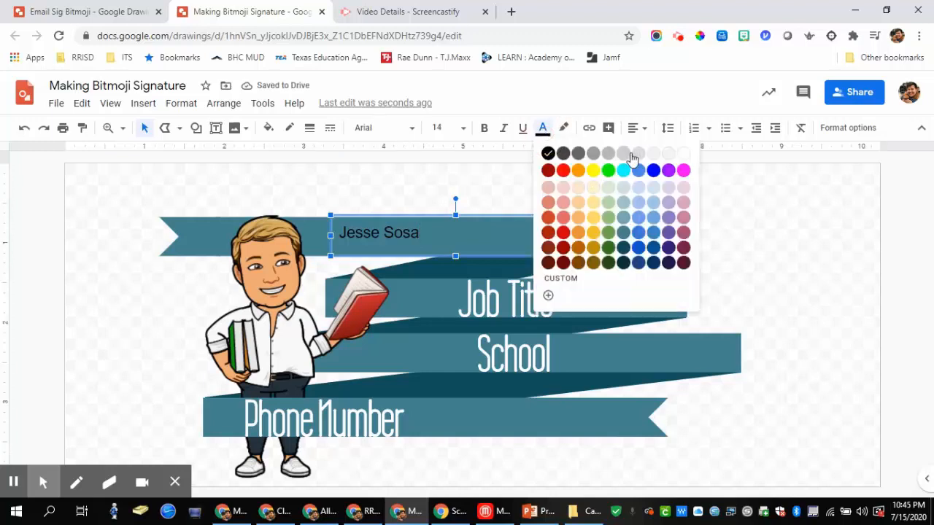
pyautogui.click(679, 155)
pyautogui.click(634, 130)
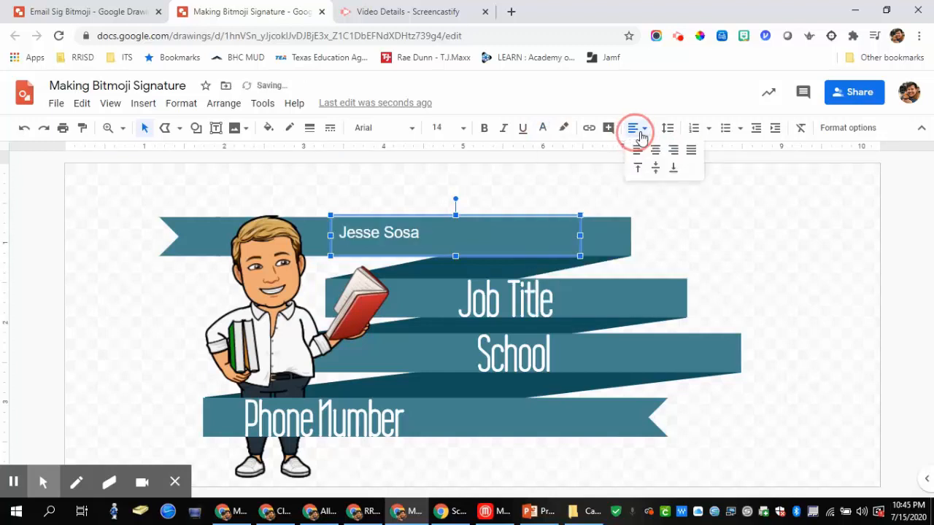
pyautogui.click(655, 150)
pyautogui.click(635, 130)
pyautogui.click(655, 168)
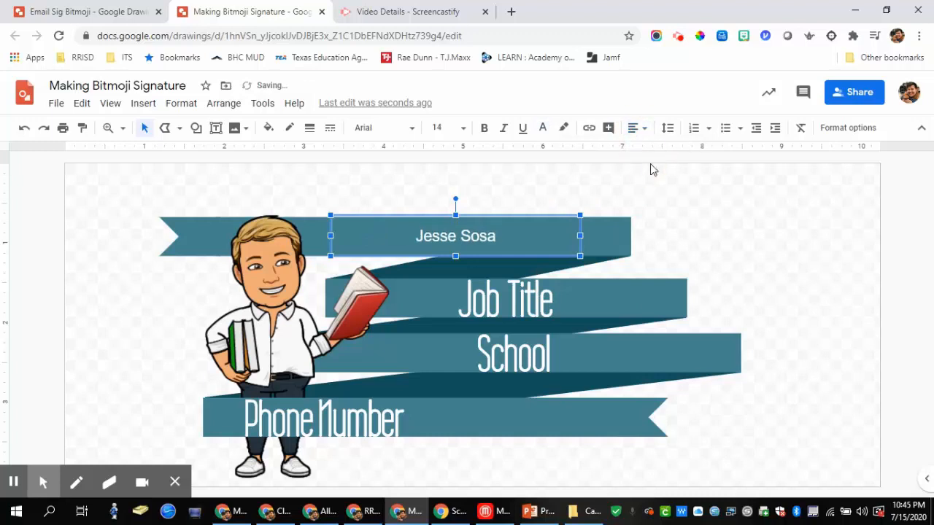
# Step: Set the name in Dancing Script at 60 pt and widen its box to one line
pyautogui.click(411, 129)
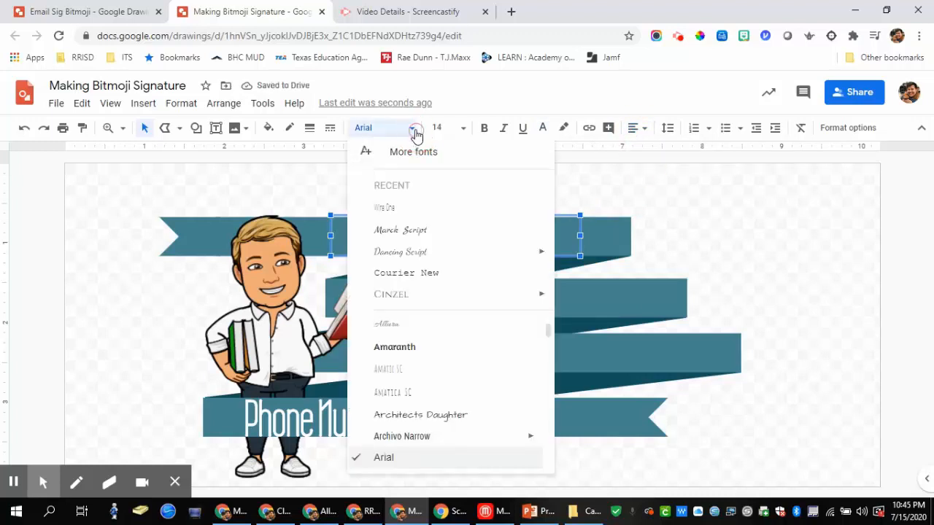
pyautogui.click(424, 256)
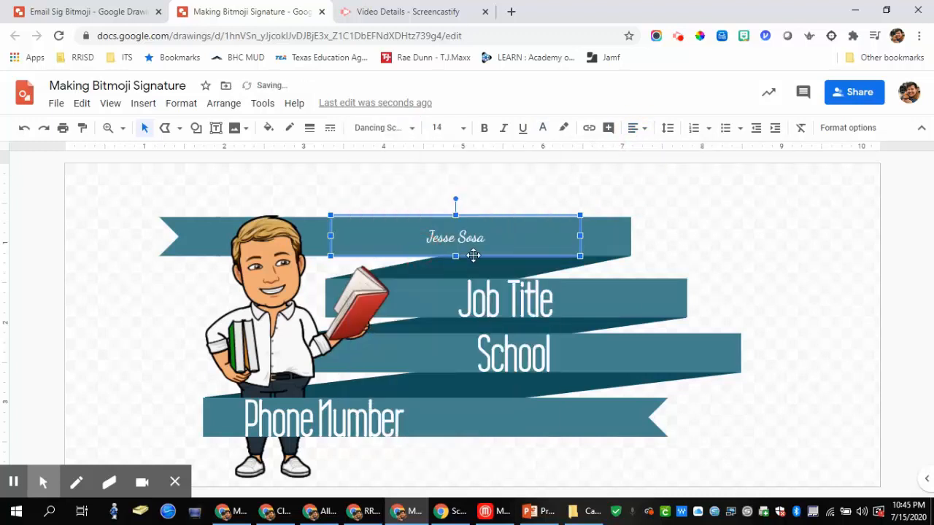
pyautogui.click(464, 129)
pyautogui.click(443, 437)
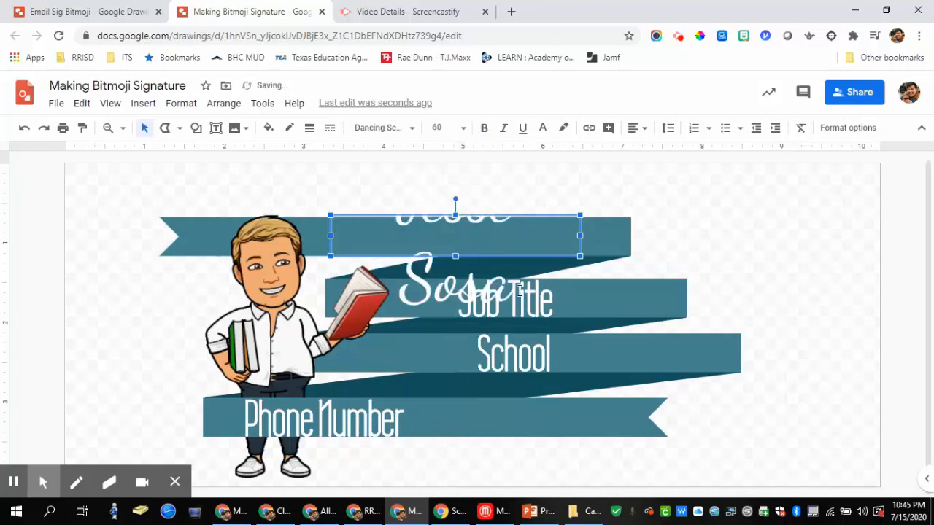
pyautogui.moveTo(580, 234); pyautogui.dragTo(661, 235)
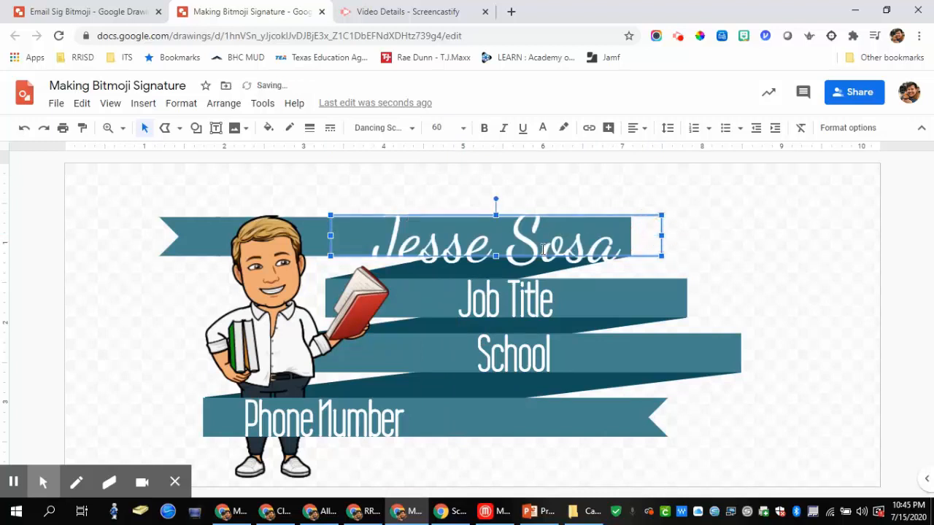
# Step: Change the capital S and capital J of the name to Marck Script
pyautogui.moveTo(543, 249); pyautogui.dragTo(518, 249)
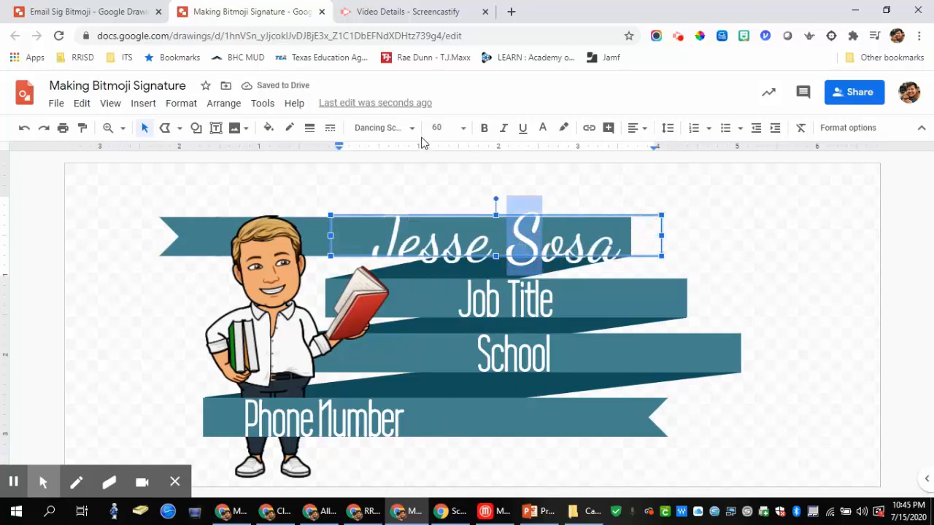
pyautogui.click(413, 130)
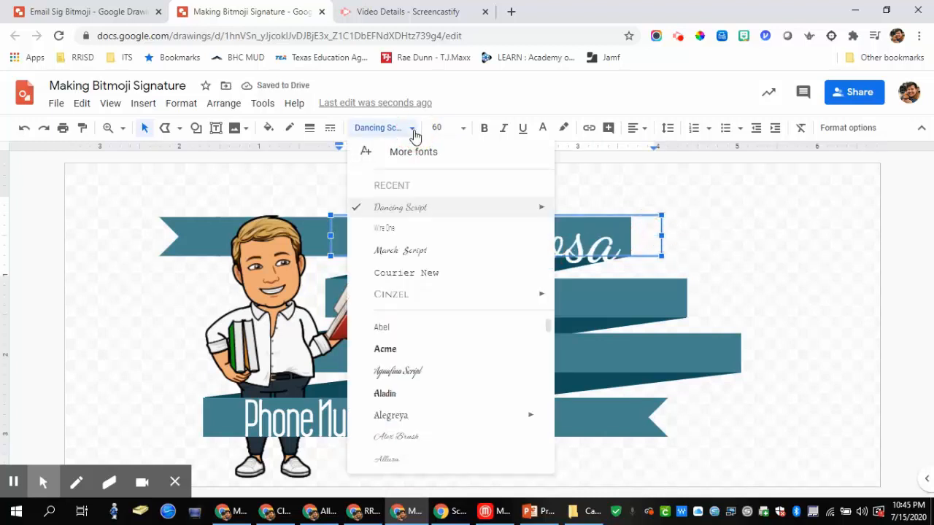
pyautogui.click(387, 257)
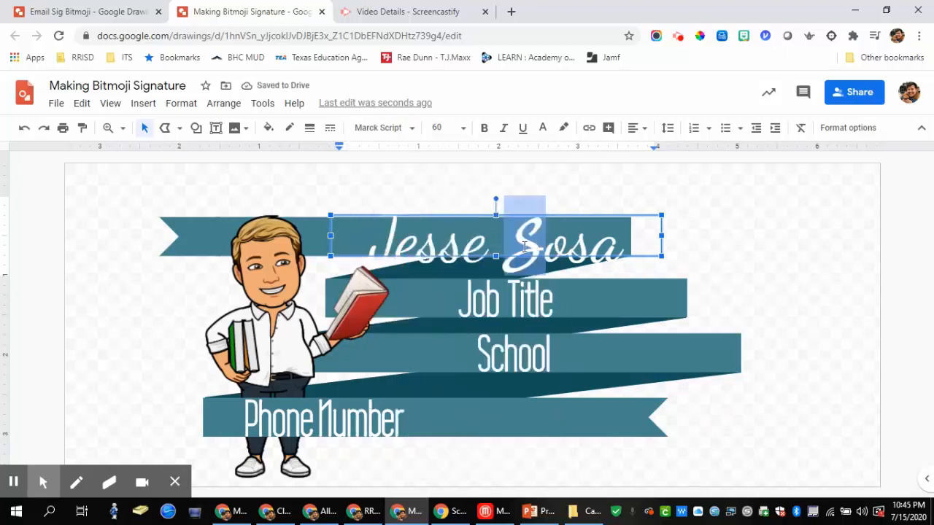
pyautogui.click(395, 248)
pyautogui.hotkey('shift', 'Left')
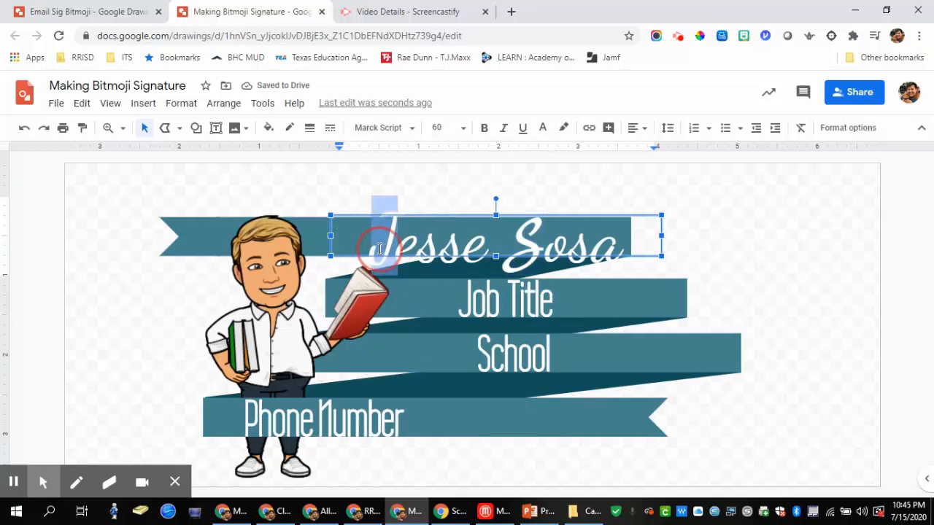
pyautogui.click(416, 134)
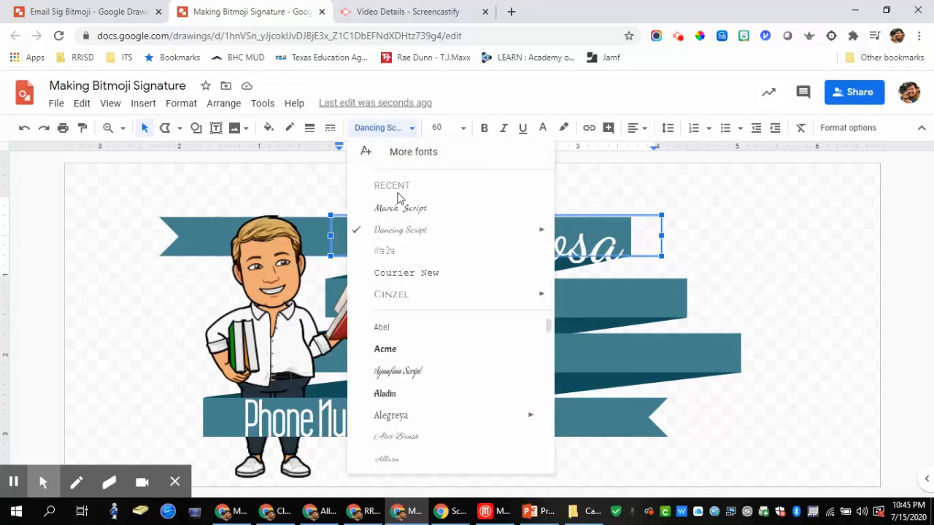
pyautogui.click(396, 208)
# Step: Nudge the name box up and to the left with the arrow keys
pyautogui.click(660, 242)
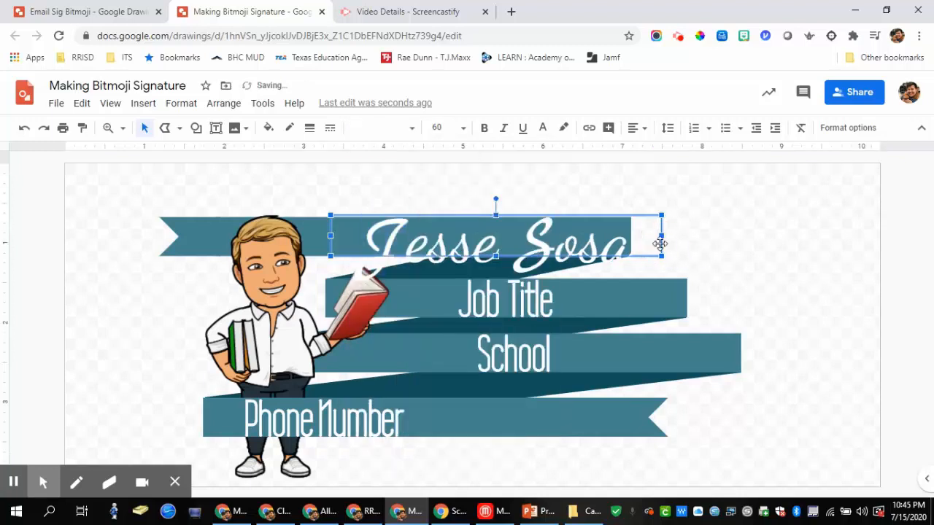
pyautogui.press('Up')
pyautogui.press('Left')
pyautogui.press('Left')
pyautogui.press('Left')
pyautogui.press('Left')
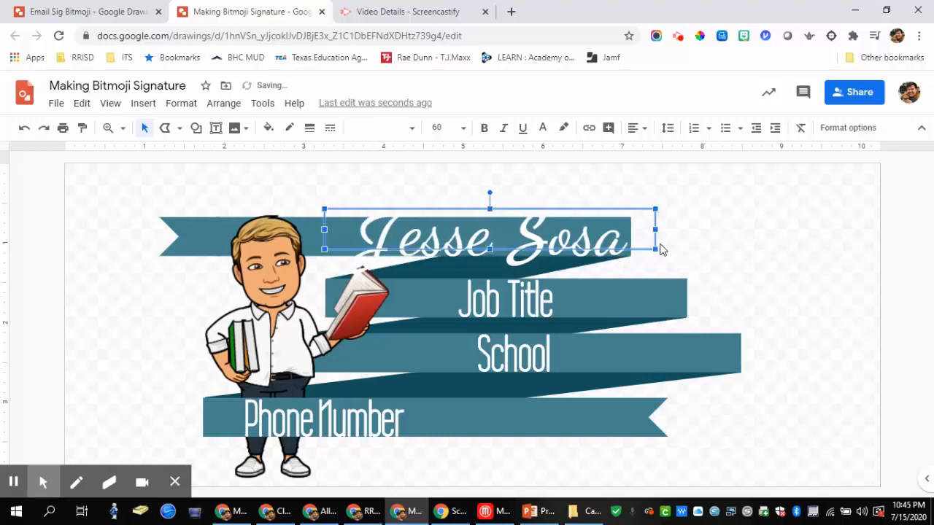
pyautogui.hotkey('shift', 'Up')
pyautogui.hotkey('shift', 'Up')
pyautogui.hotkey('shift', 'Left')
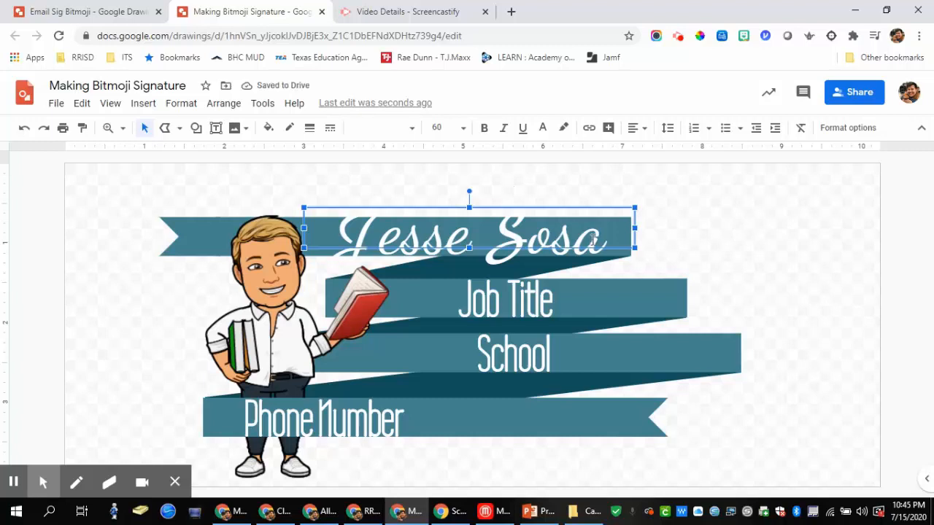
# Step: Give the name a black drop shadow with 0 transparency, 0 blur radius and about 101° angle
pyautogui.click(846, 128)
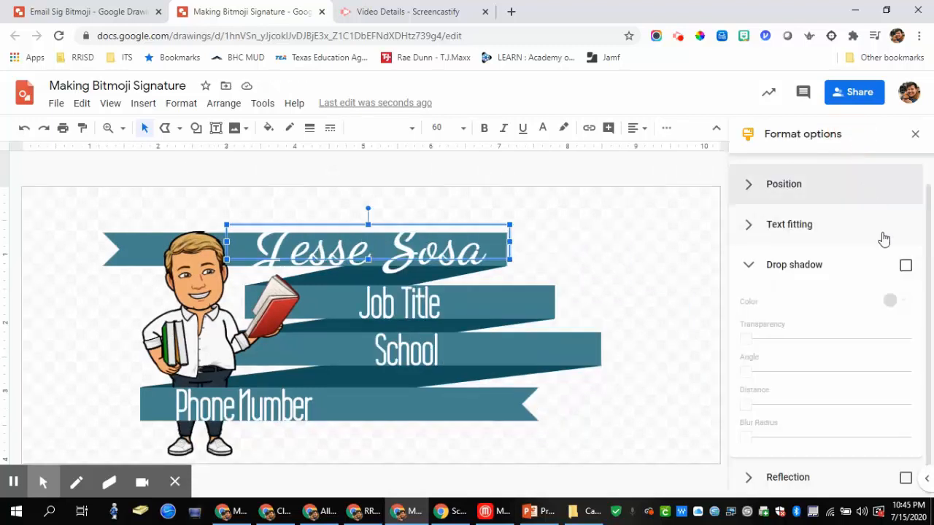
pyautogui.click(905, 267)
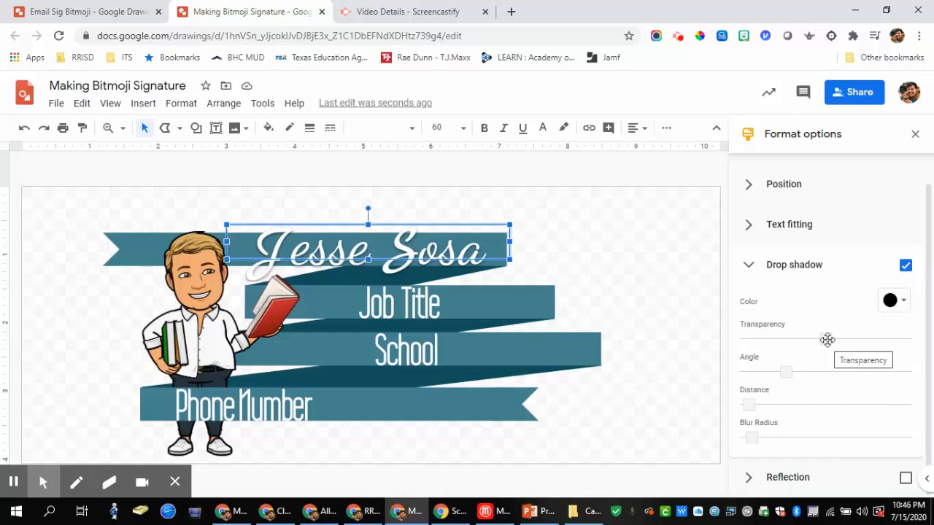
pyautogui.moveTo(827, 339); pyautogui.dragTo(745, 340)
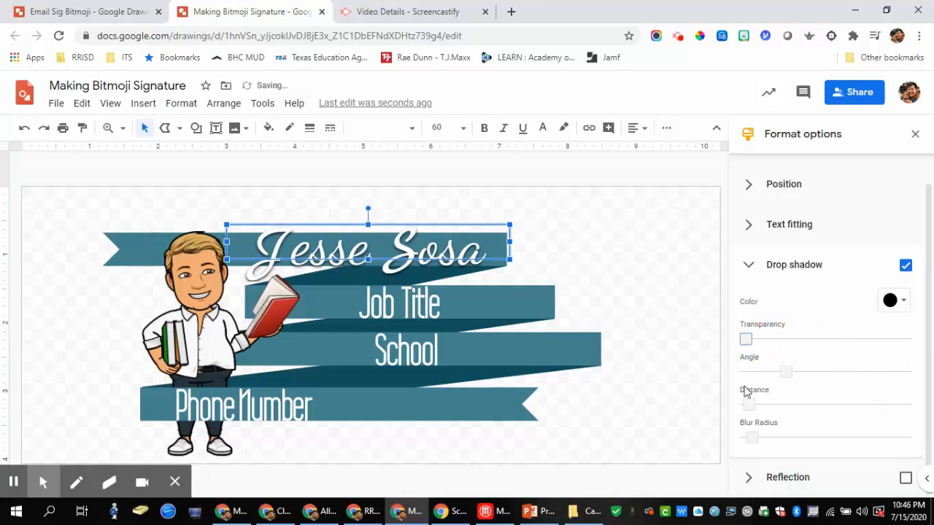
pyautogui.moveTo(752, 438); pyautogui.dragTo(741, 439)
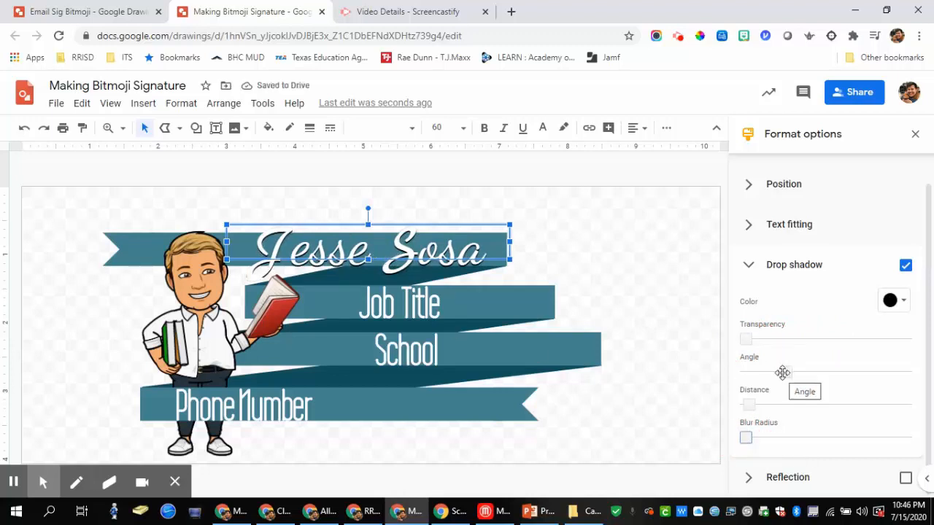
pyautogui.moveTo(786, 371); pyautogui.dragTo(791, 372)
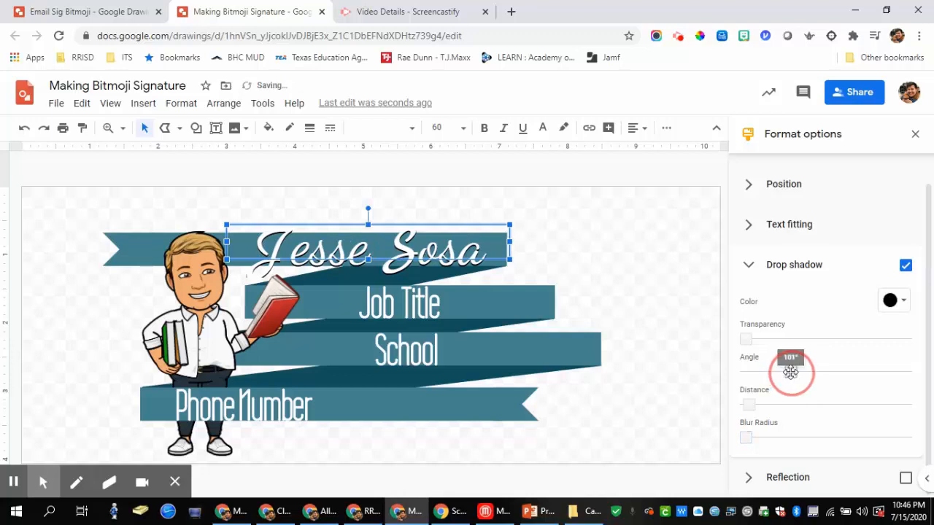
pyautogui.click(753, 407)
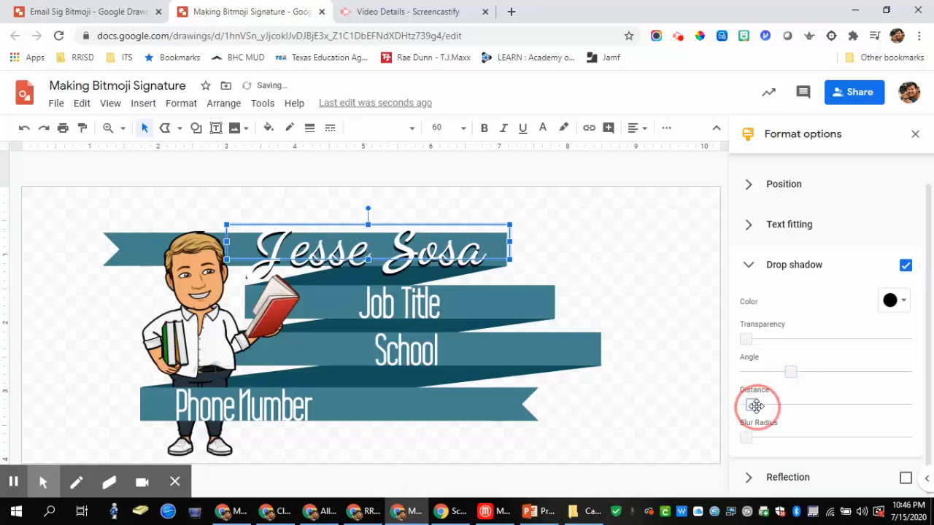
pyautogui.click(684, 289)
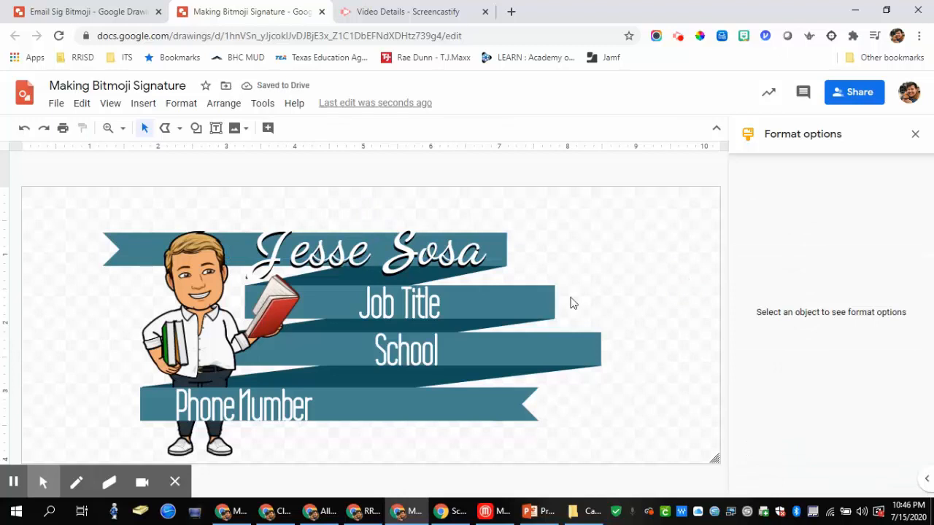
# Step: Close Format options, make the name box taller, nudge it up and adjust its vertical alignment
pyautogui.click(916, 133)
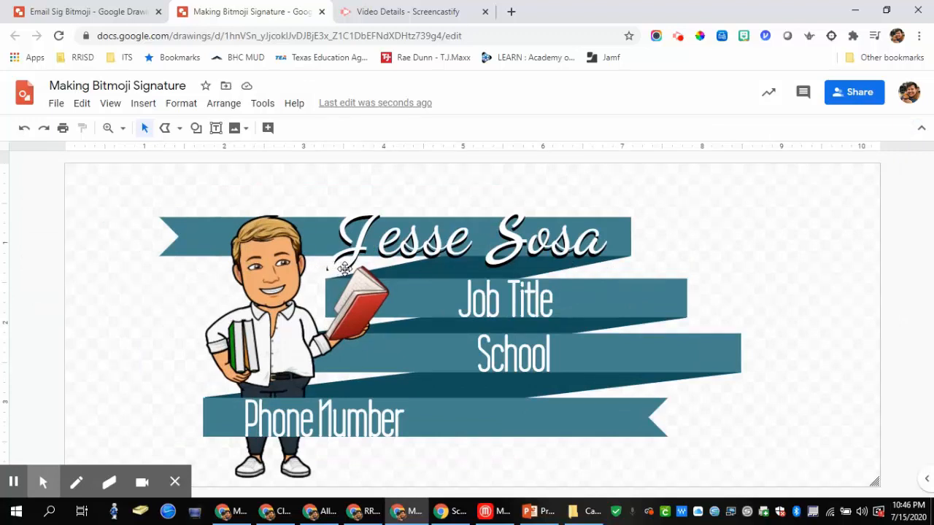
pyautogui.click(464, 233)
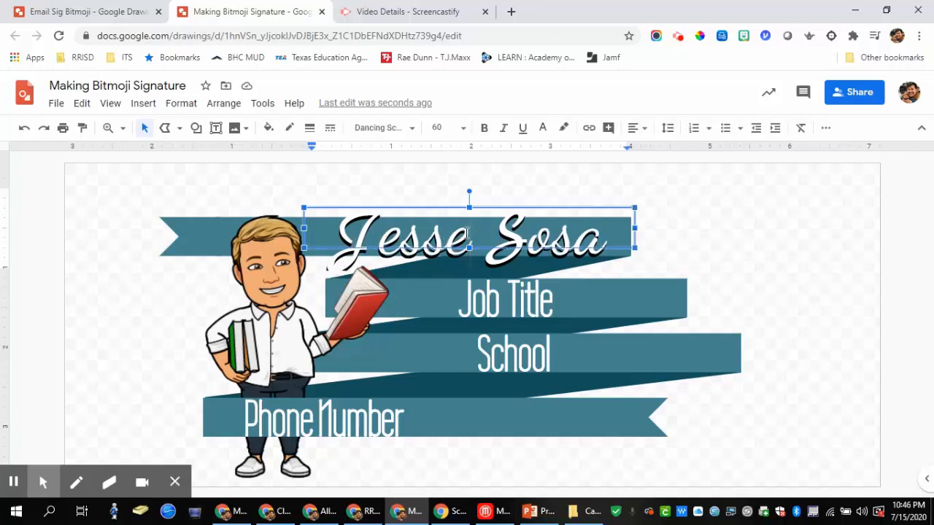
pyautogui.moveTo(471, 248); pyautogui.dragTo(469, 267)
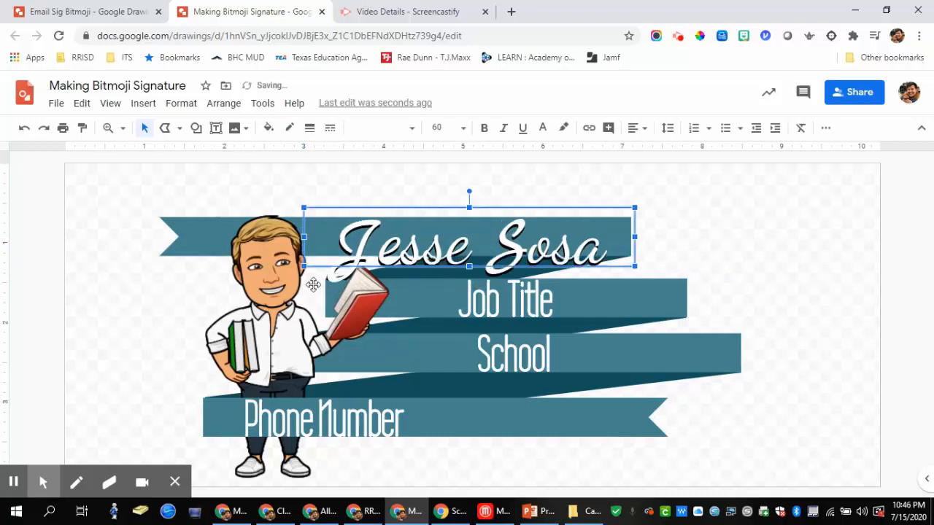
pyautogui.moveTo(469, 267); pyautogui.dragTo(469, 275)
pyautogui.press('Up')
pyautogui.press('Up')
pyautogui.press('Up')
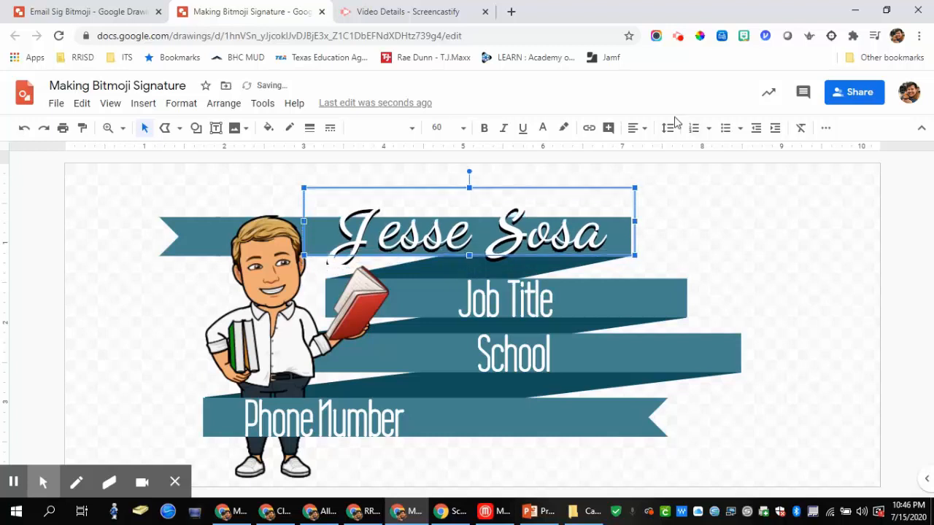
pyautogui.click(645, 128)
pyautogui.click(654, 169)
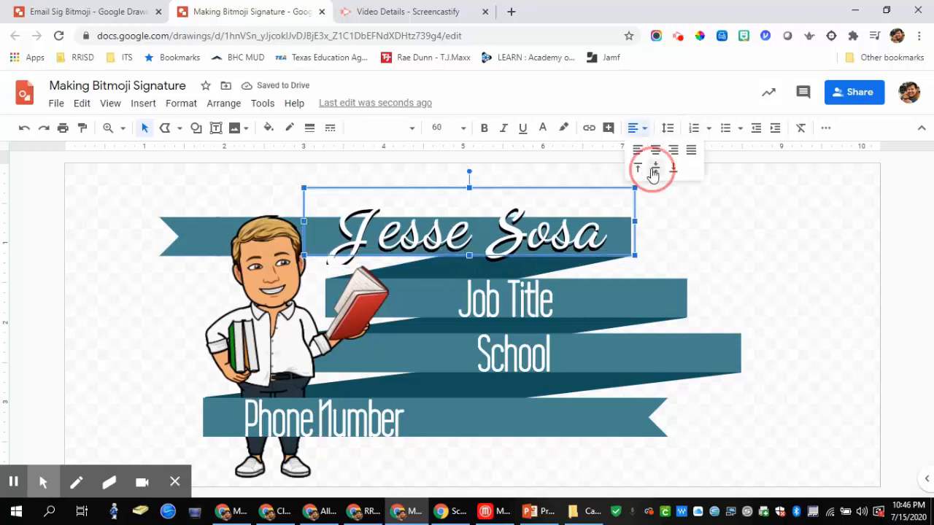
pyautogui.click(604, 232)
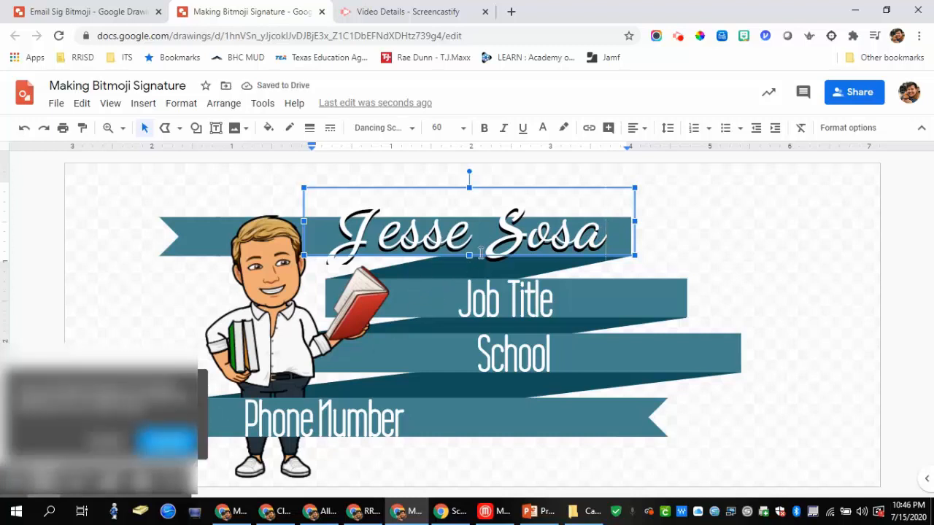
pyautogui.moveTo(469, 255); pyautogui.dragTo(472, 260)
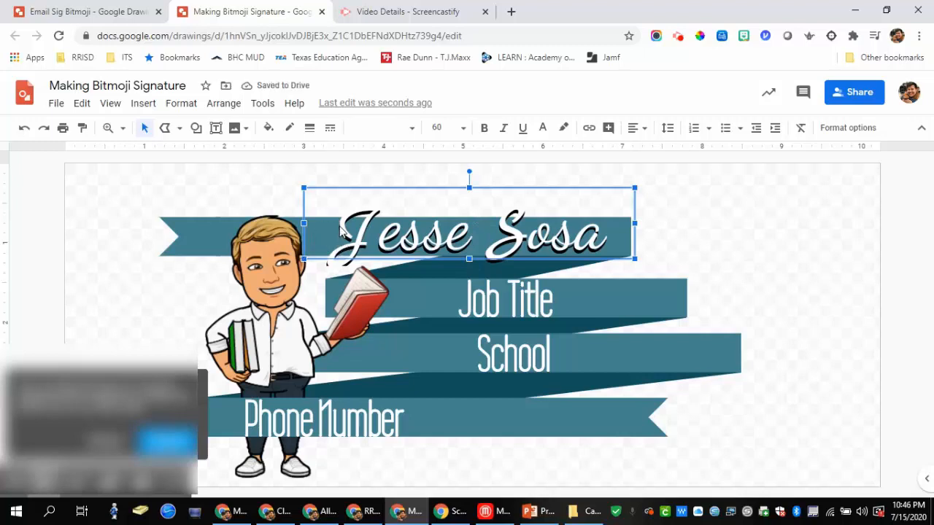
# Step: Delete the leading space before the name and nudge the box right and down
pyautogui.click(339, 230)
pyautogui.press('BackSpace')
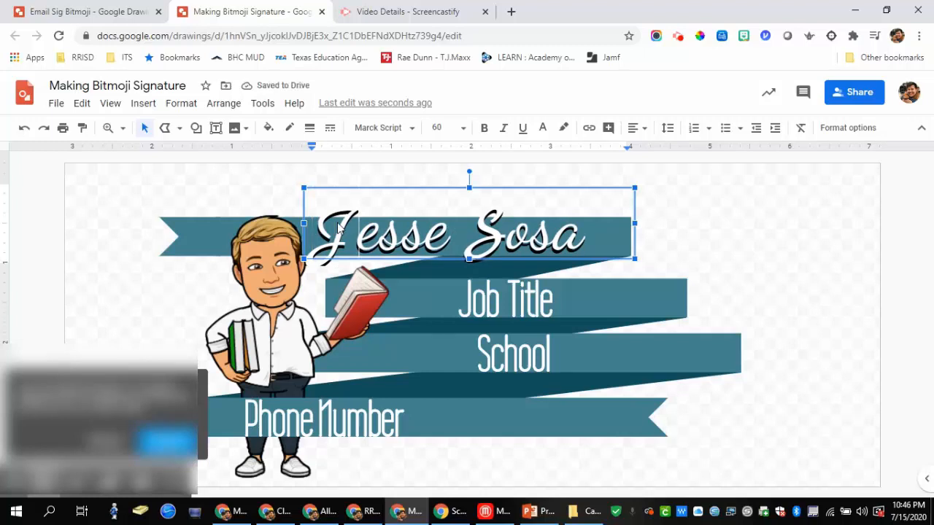
pyautogui.click(635, 189)
pyautogui.press('Right')
pyautogui.press('Right')
pyautogui.press('Right')
pyautogui.press('Right')
pyautogui.press('Down')
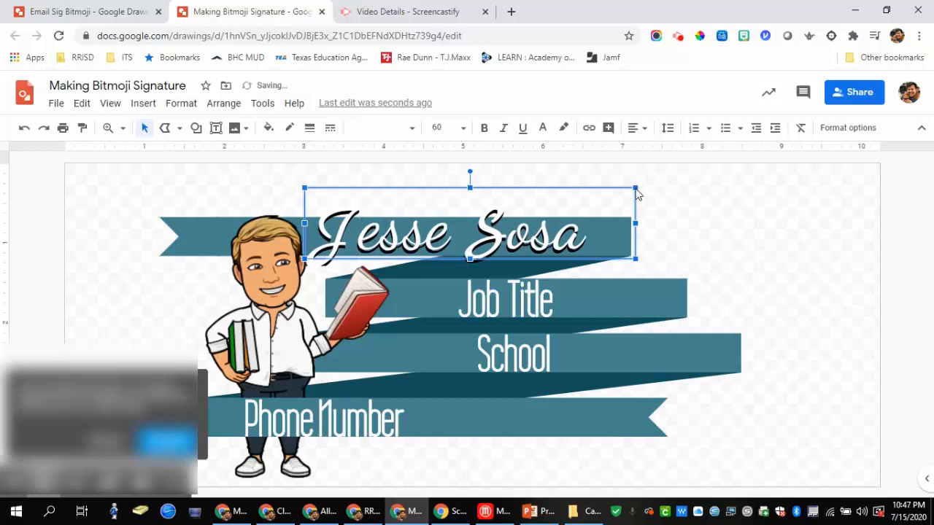